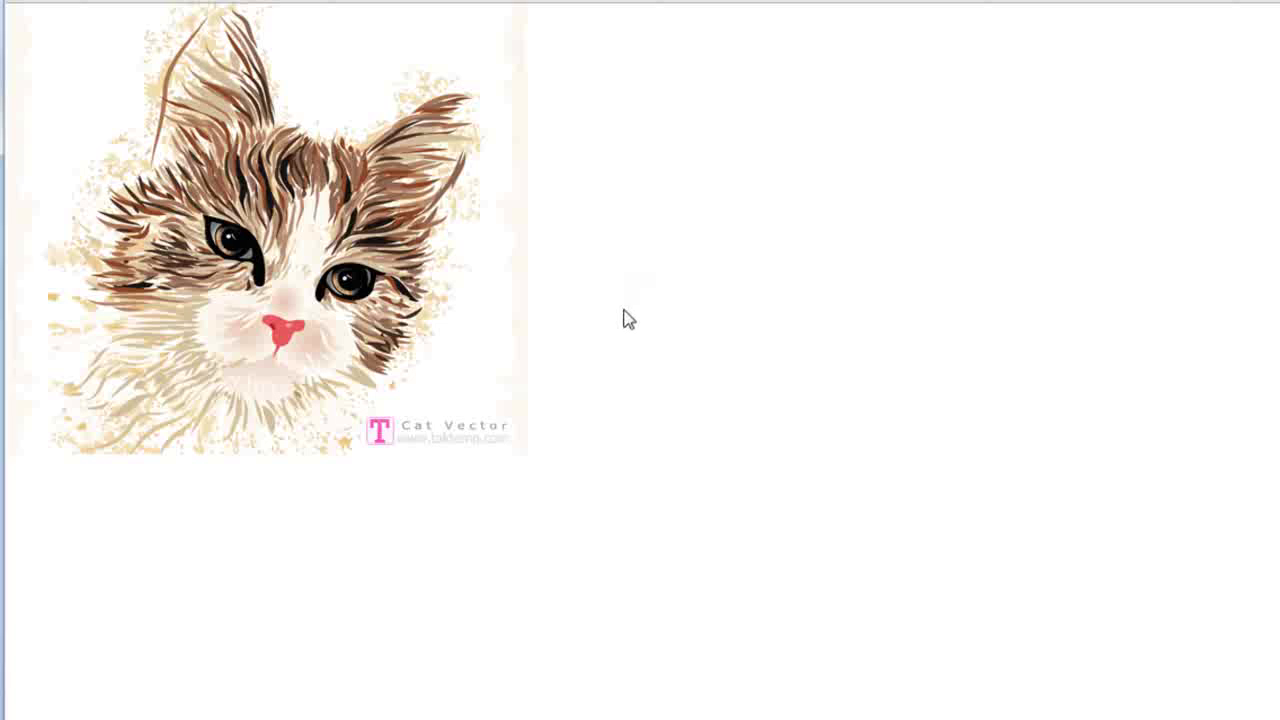
Copy the cat image's URL in Chrome and switch to the Pixlr Editor tab.
{"action": "right_click", "coordinate": [318, 222]}
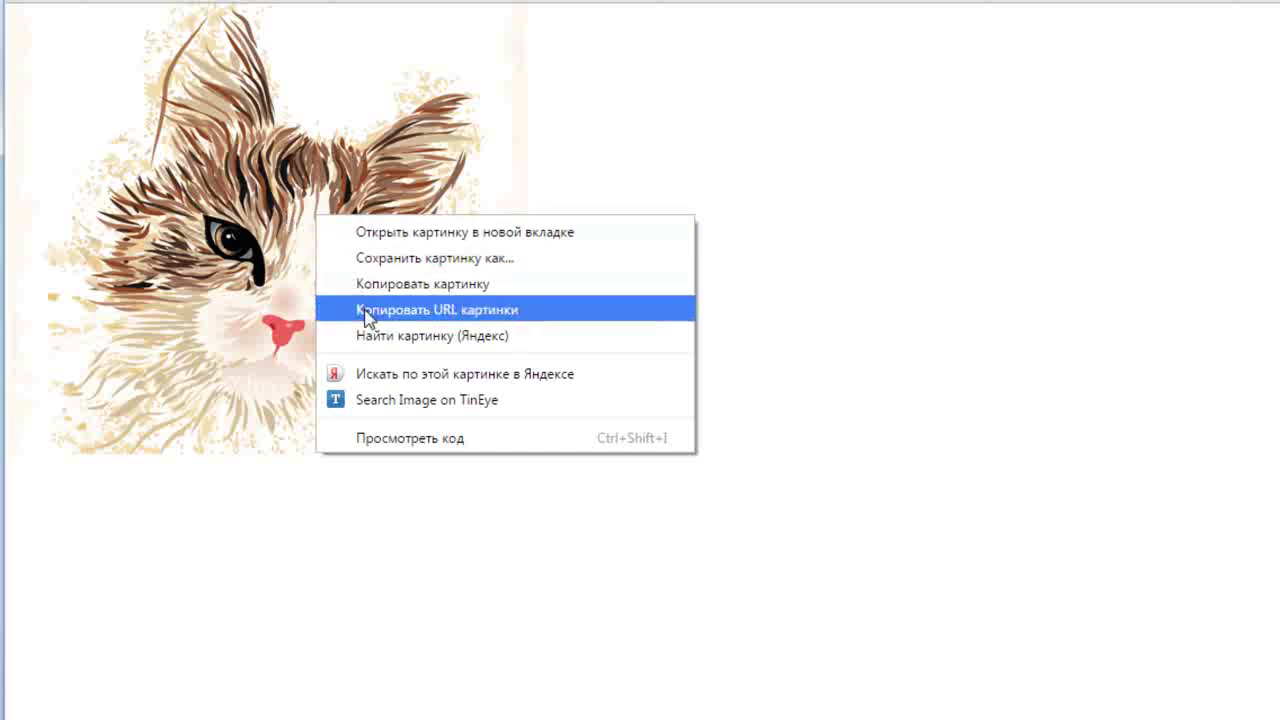
{"action": "left_click", "coordinate": [603, 93]}
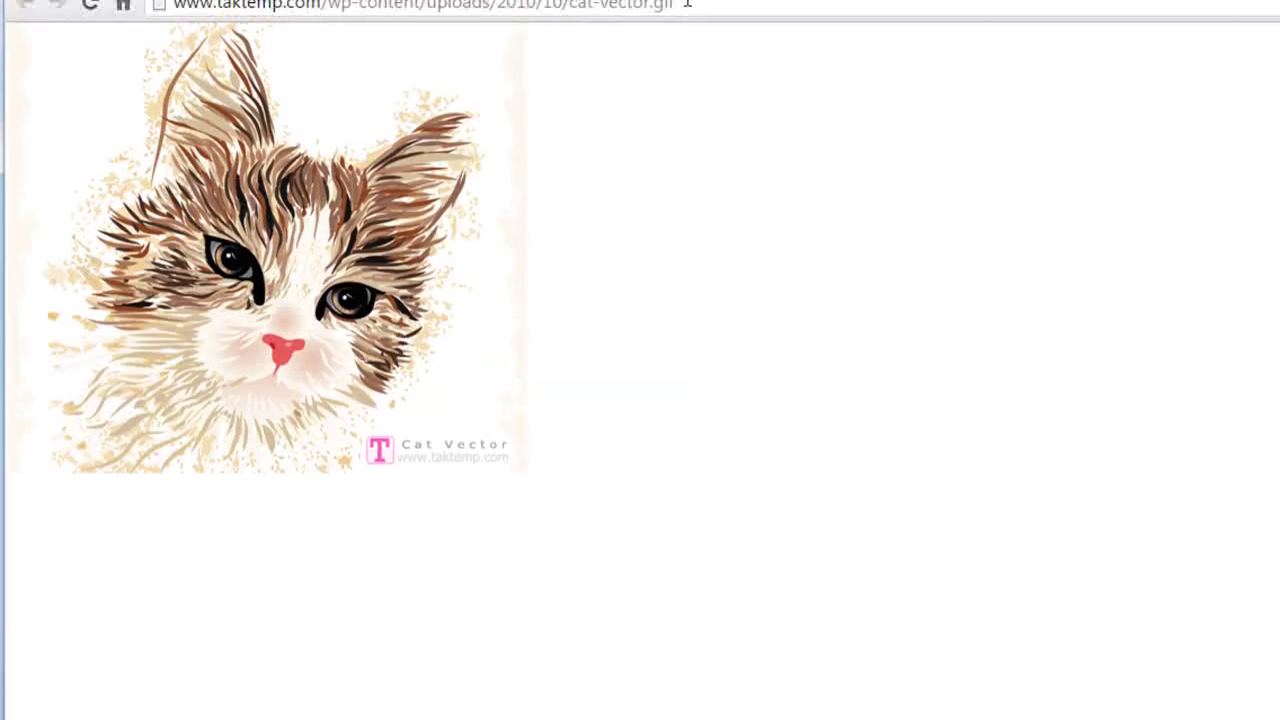
{"action": "left_click_drag", "start_coordinate": [661, 34], "coordinate": [172, 22]}
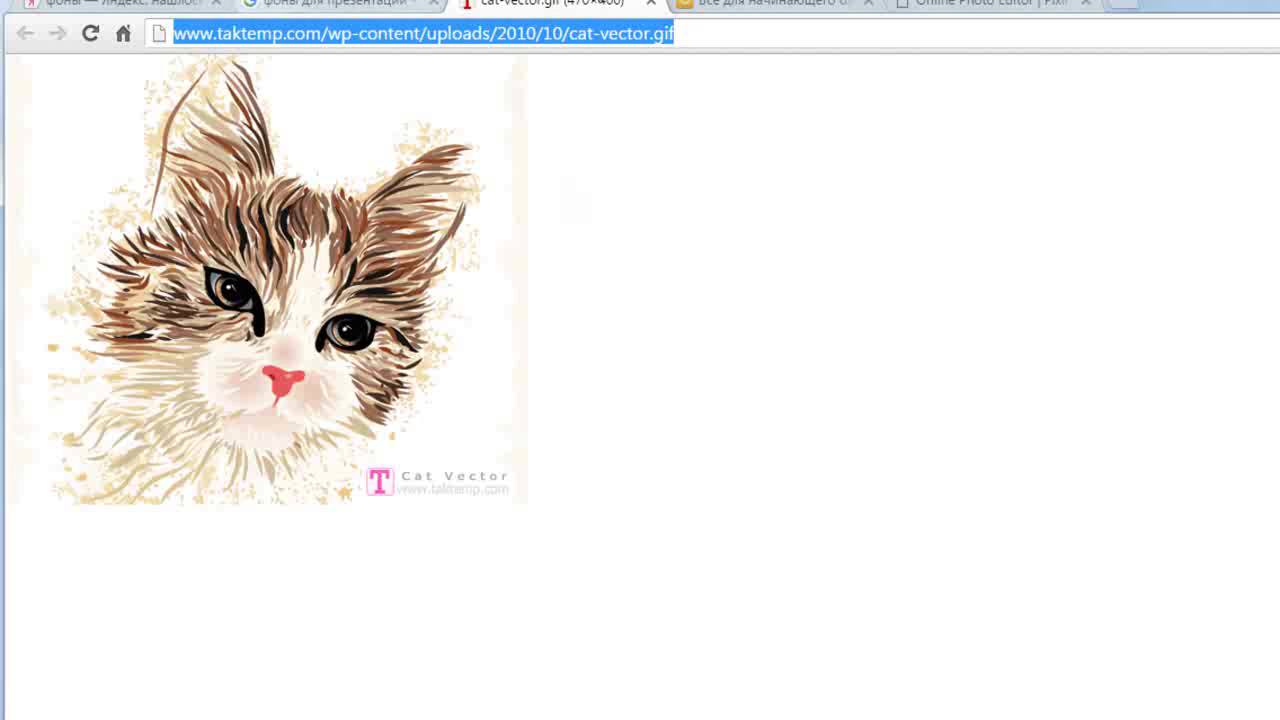
{"action": "left_click", "coordinate": [960, 8]}
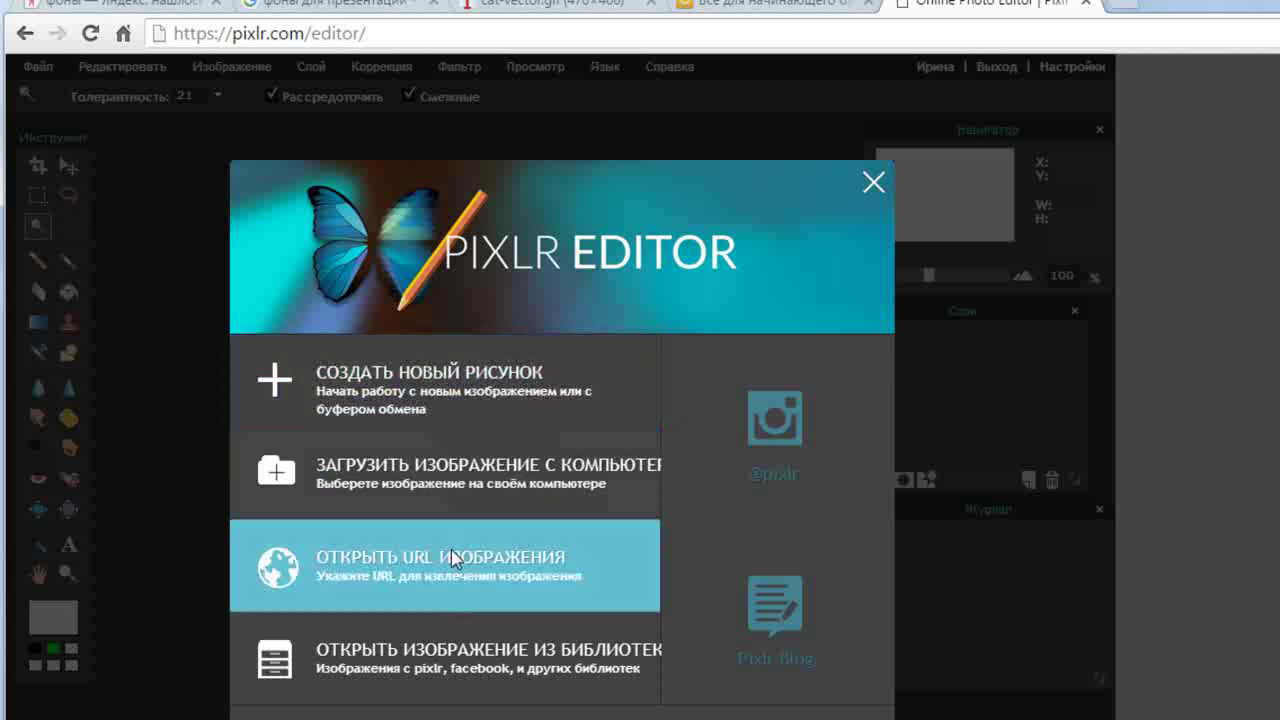
Open cat-vector.gif in Pixlr Editor by pasting its address into Open image URL.
{"action": "left_click", "coordinate": [458, 578]}
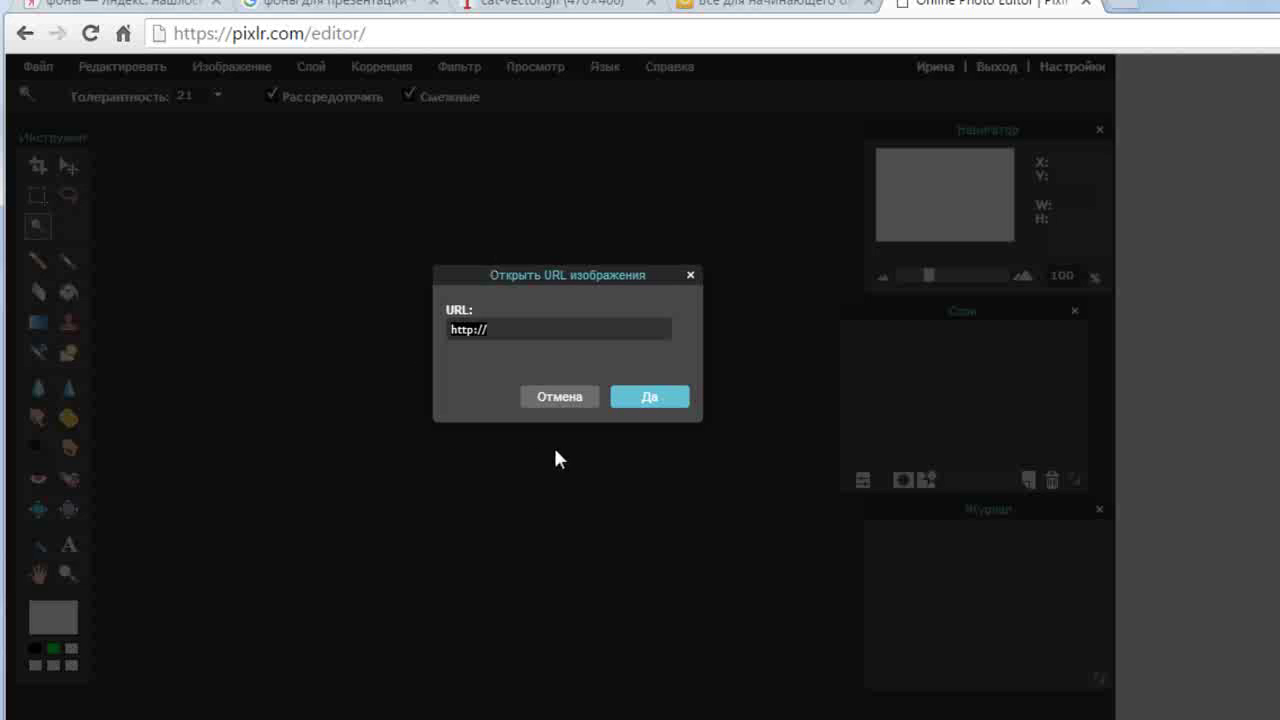
{"action": "key", "text": "ctrl+v"}
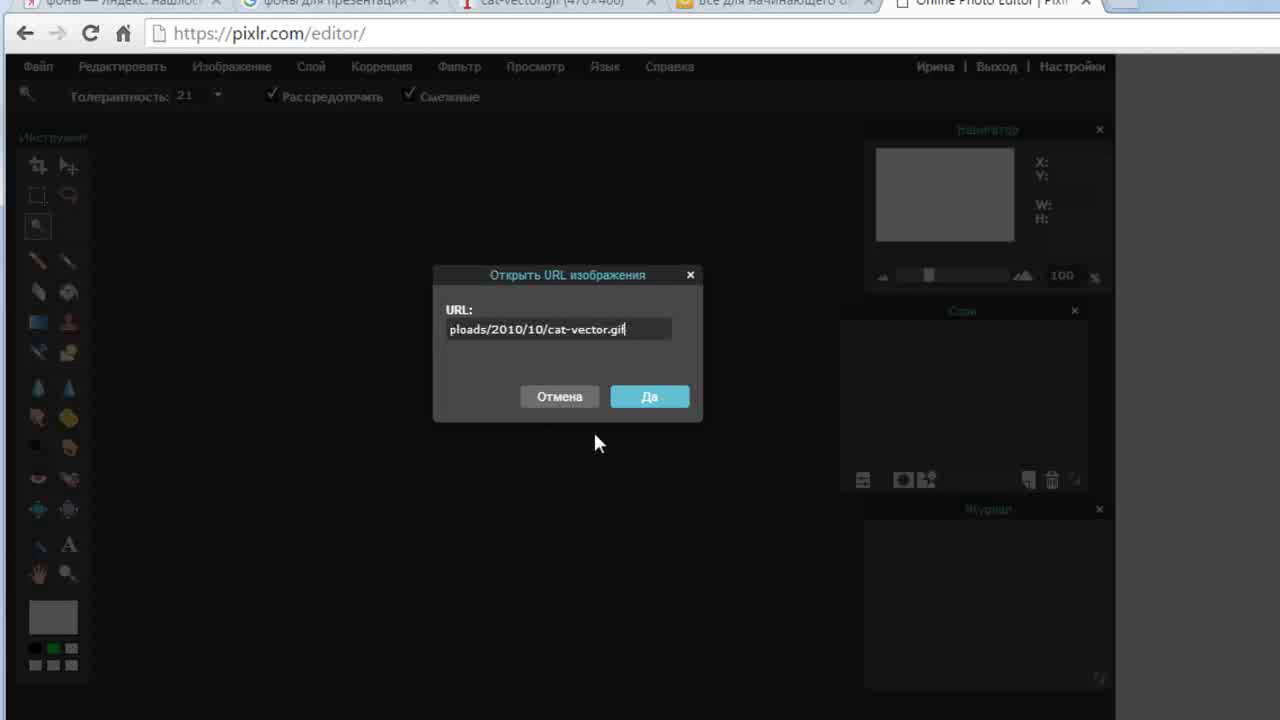
{"action": "left_click", "coordinate": [650, 398]}
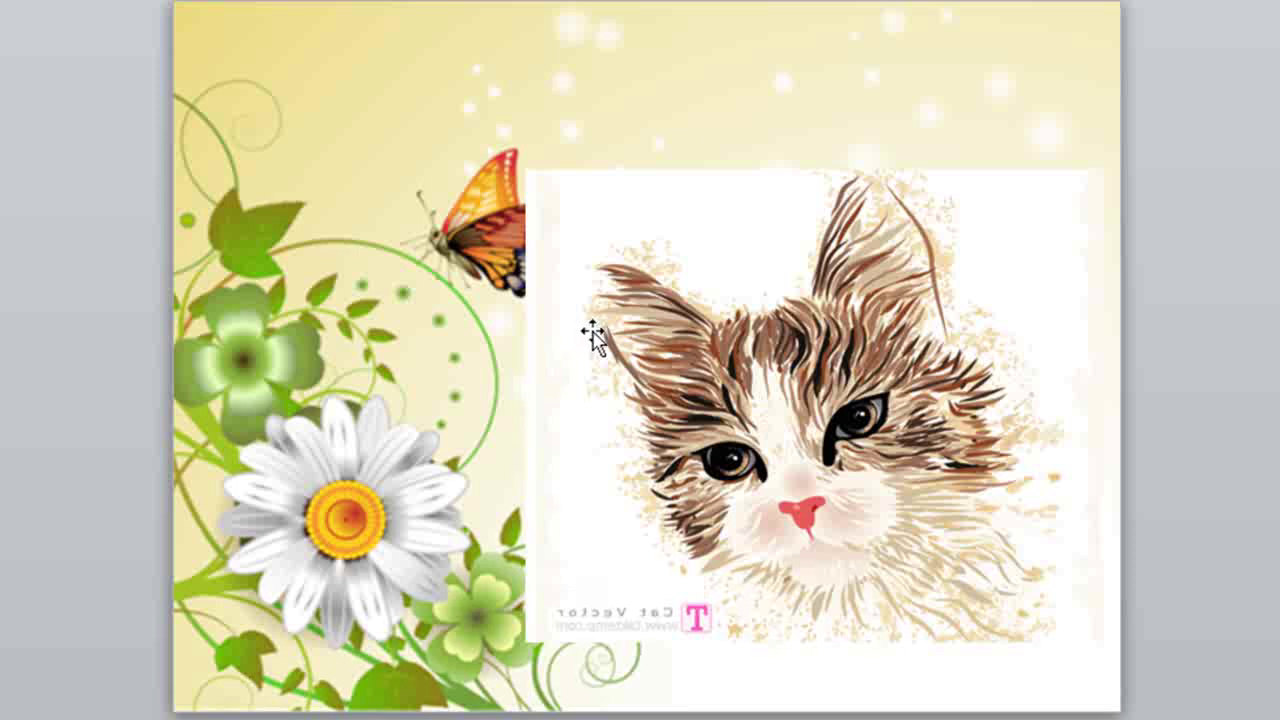
Drag the pasted cat picture further left on the floral PowerPoint slide.
{"action": "mouse_move", "coordinate": [748, 378]}
{"action": "left_mouse_down"}
{"action": "mouse_move", "coordinate": [615, 362]}
{"action": "mouse_move", "coordinate": [584, 336]}
{"action": "mouse_move", "coordinate": [617, 378]}
{"action": "mouse_move", "coordinate": [750, 365]}
{"action": "left_mouse_up"}
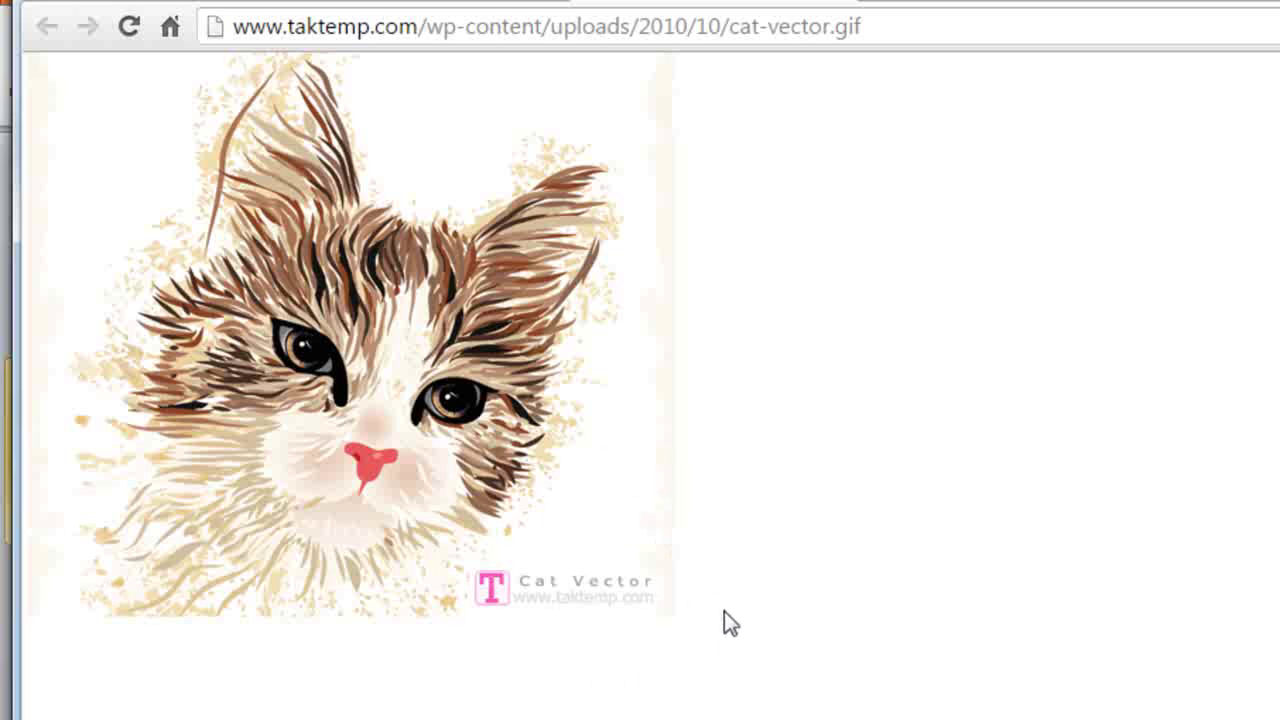
Reverse-search the cat picture on TinEye and view the 80 results.
{"action": "right_click", "coordinate": [409, 354]}
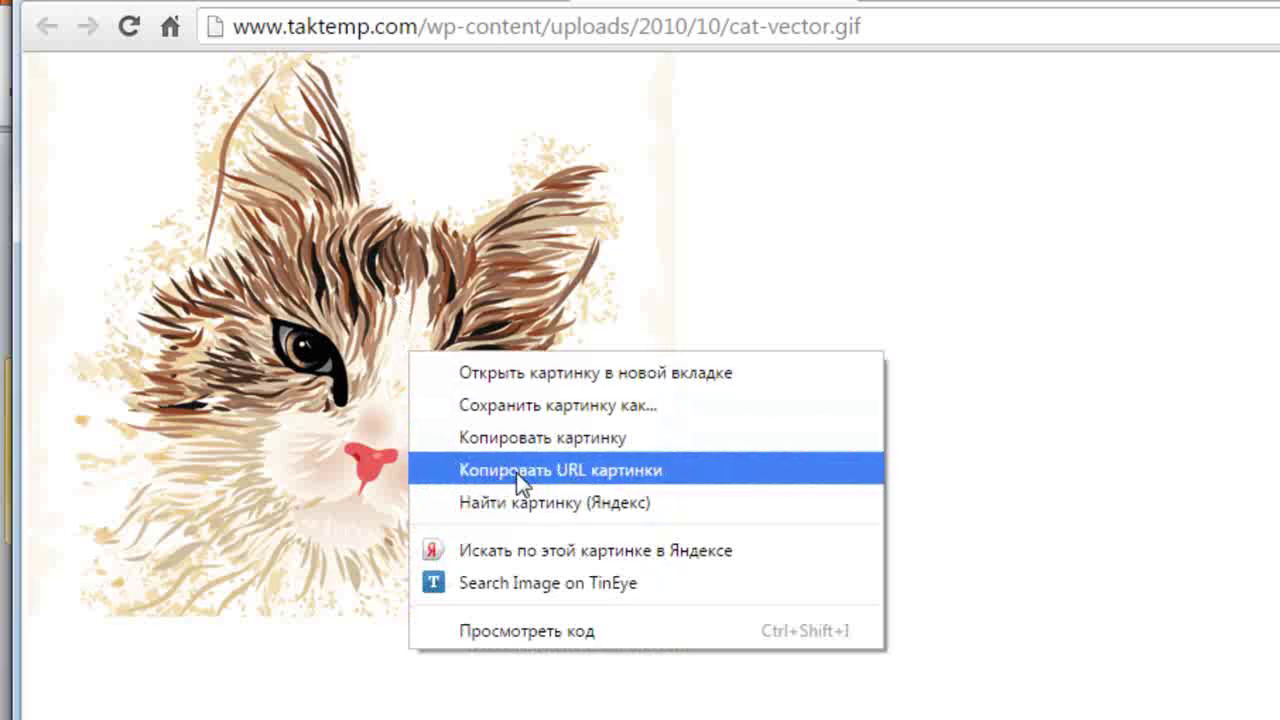
{"action": "left_click", "coordinate": [577, 588]}
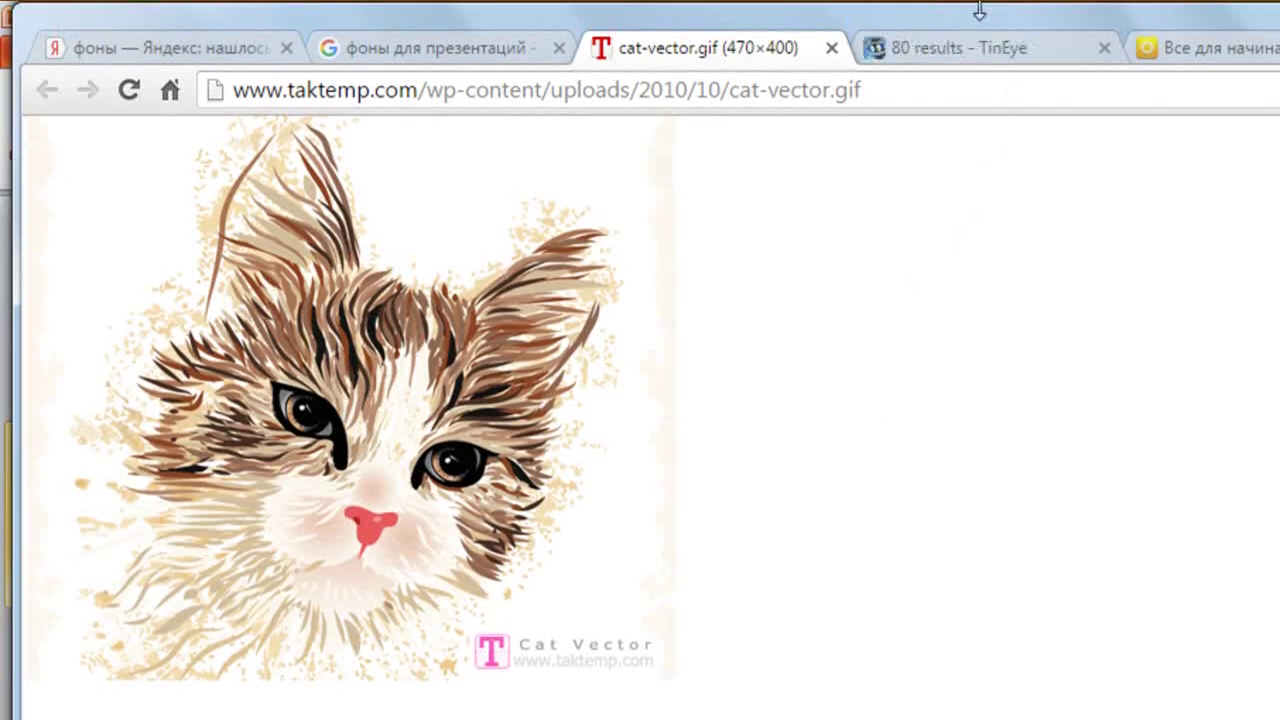
{"action": "left_click", "coordinate": [937, 49]}
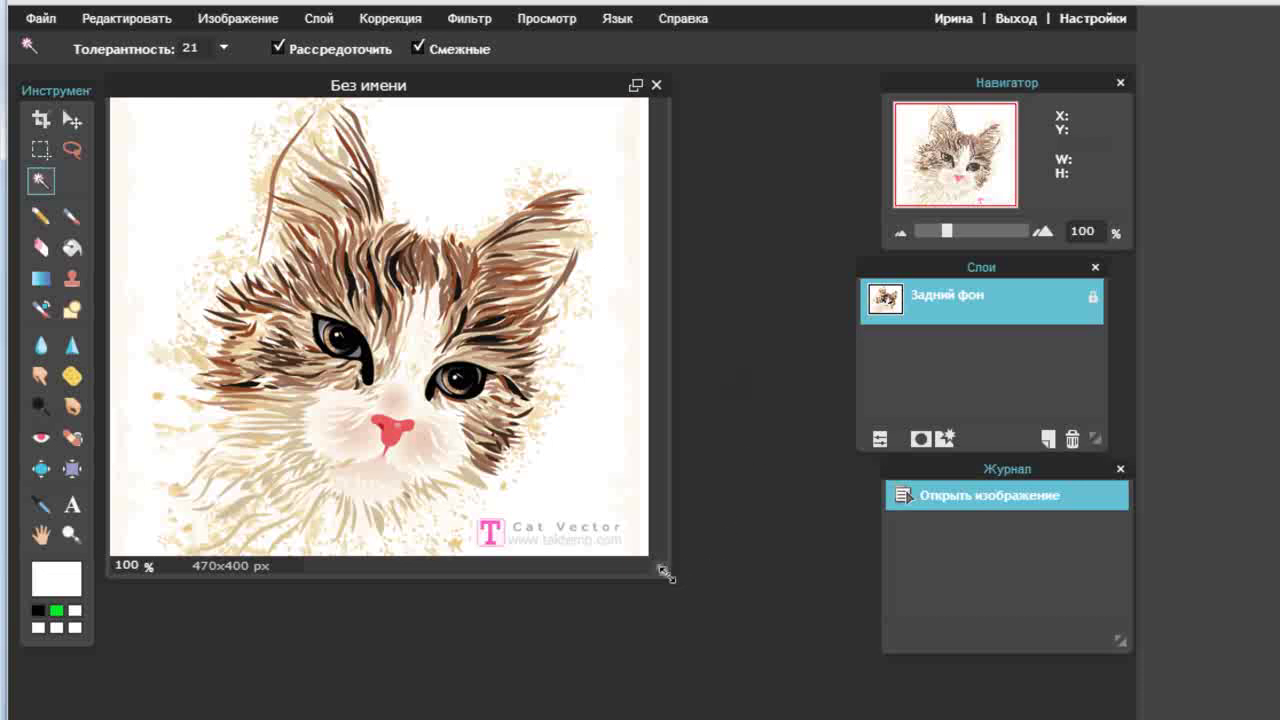
Enlarge the image window around the cat picture and browse the Файл menu.
{"action": "left_click_drag", "start_coordinate": [665, 572], "coordinate": [853, 682]}
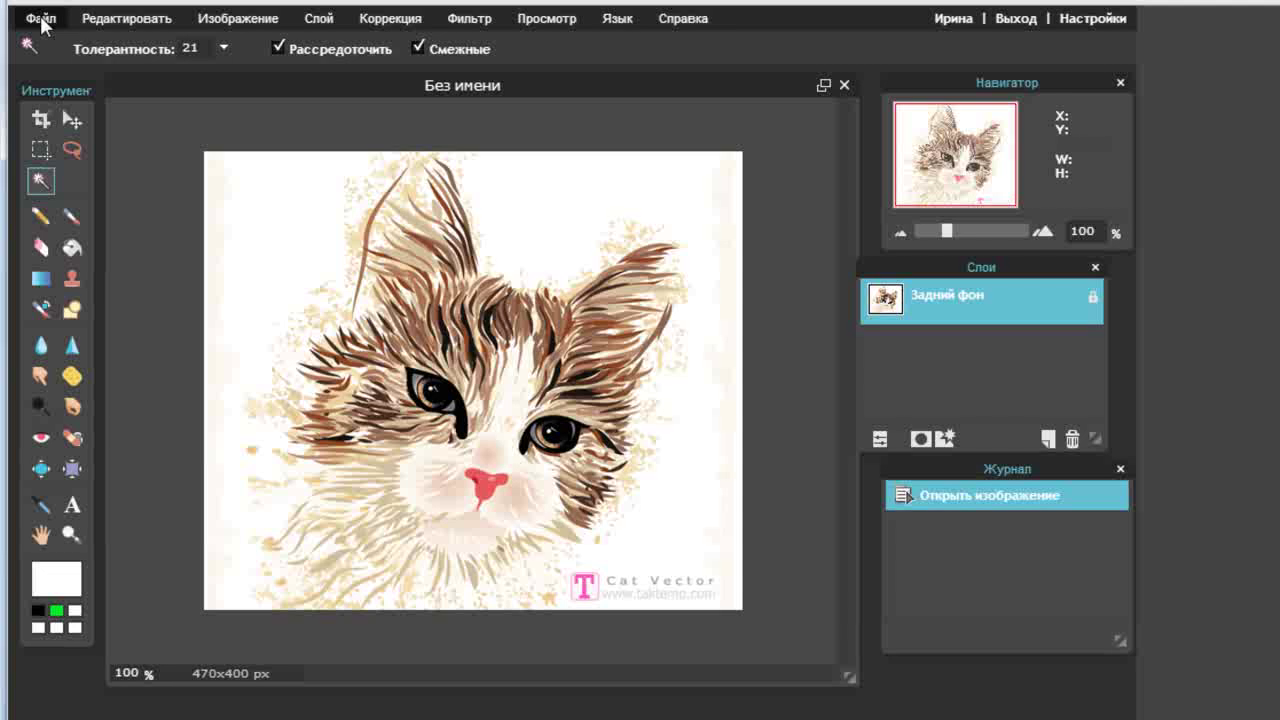
{"action": "left_click", "coordinate": [42, 24]}
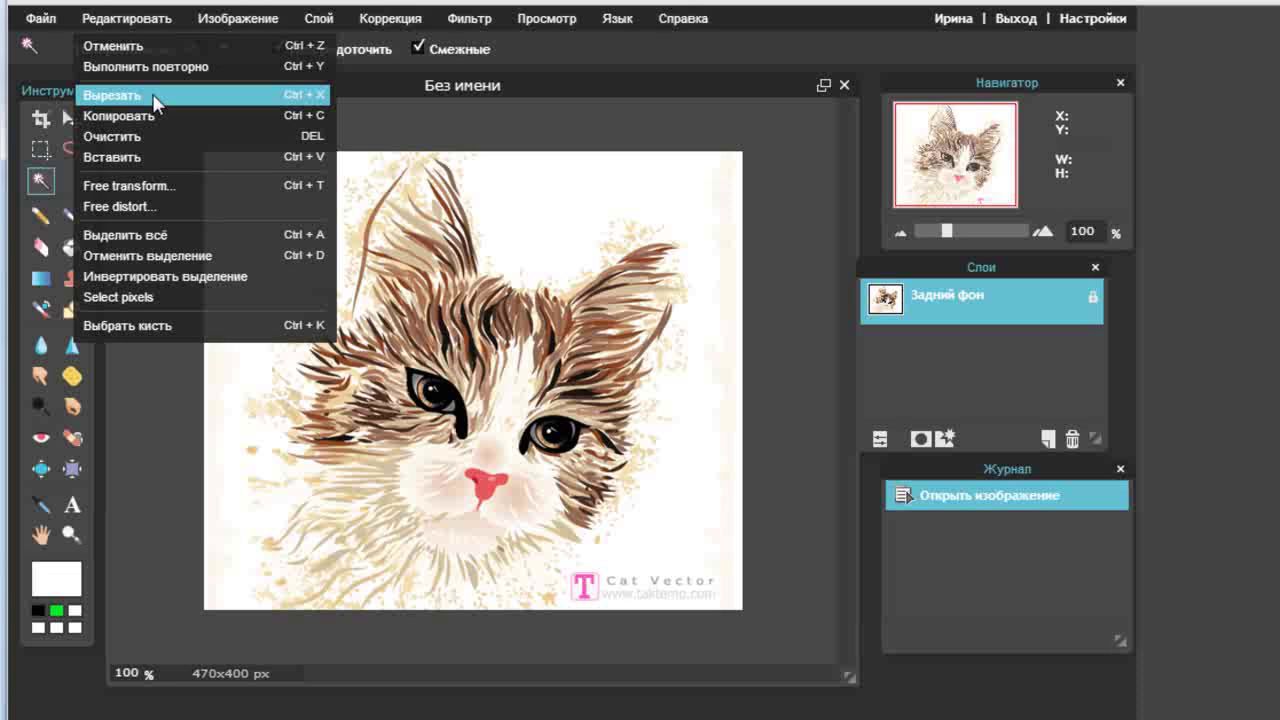
{"action": "key", "text": "Escape"}
{"action": "key", "text": "c"}
{"action": "mouse_move", "coordinate": [257, 184]}
{"action": "left_mouse_down"}
{"action": "mouse_move", "coordinate": [452, 483]}
{"action": "mouse_move", "coordinate": [591, 518]}
{"action": "left_mouse_up"}
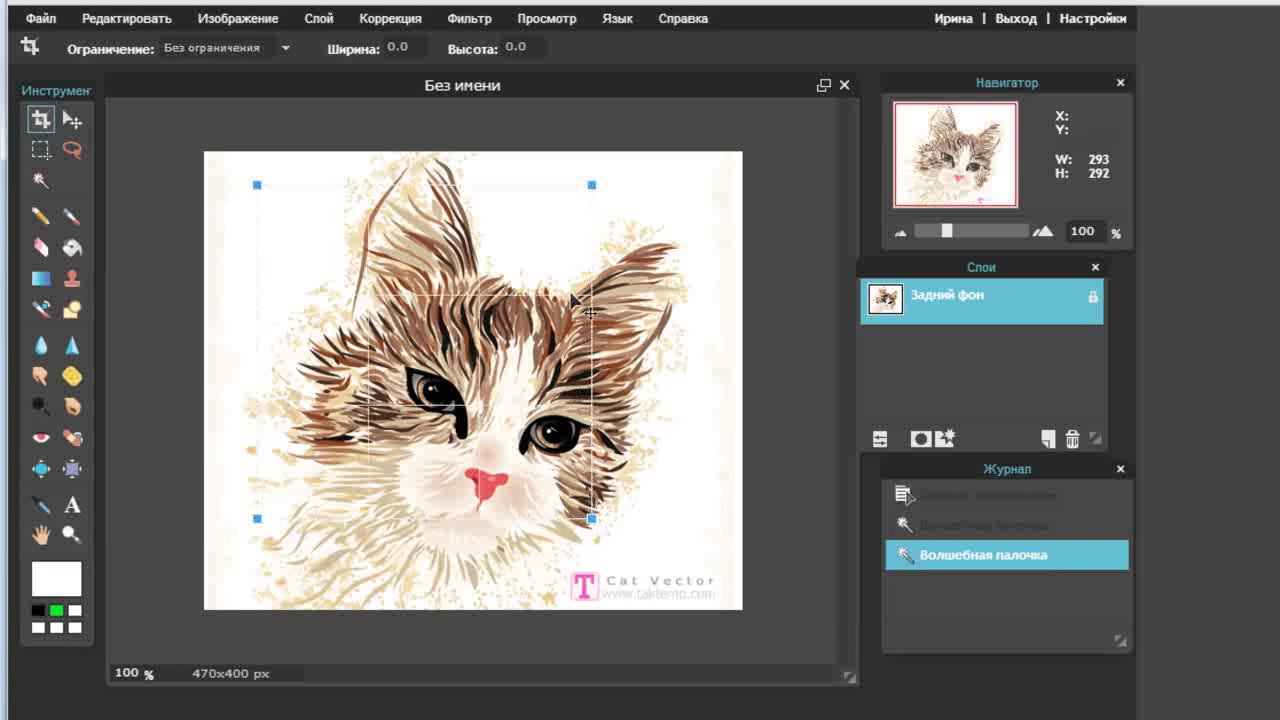
{"action": "mouse_move", "coordinate": [589, 183]}
{"action": "left_mouse_down"}
{"action": "mouse_move", "coordinate": [680, 206]}
{"action": "mouse_move", "coordinate": [714, 177]}
{"action": "mouse_move", "coordinate": [677, 176]}
{"action": "left_mouse_up"}
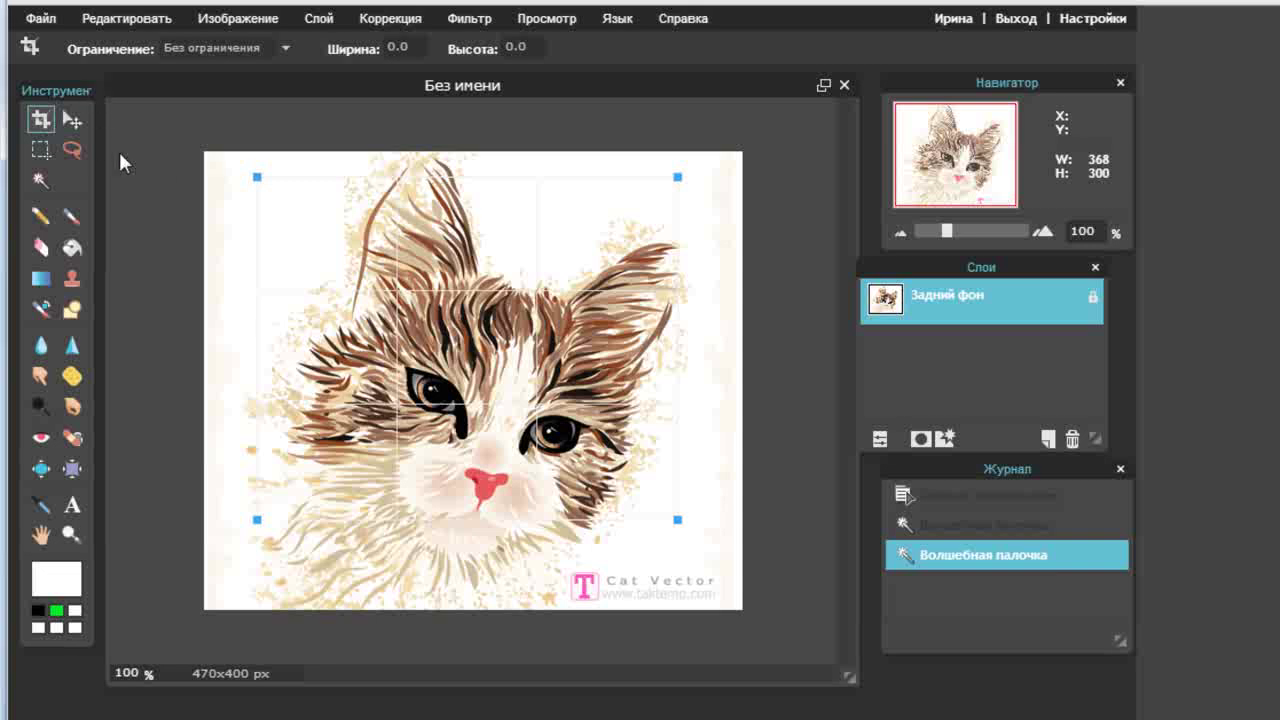
{"action": "left_click", "coordinate": [34, 46]}
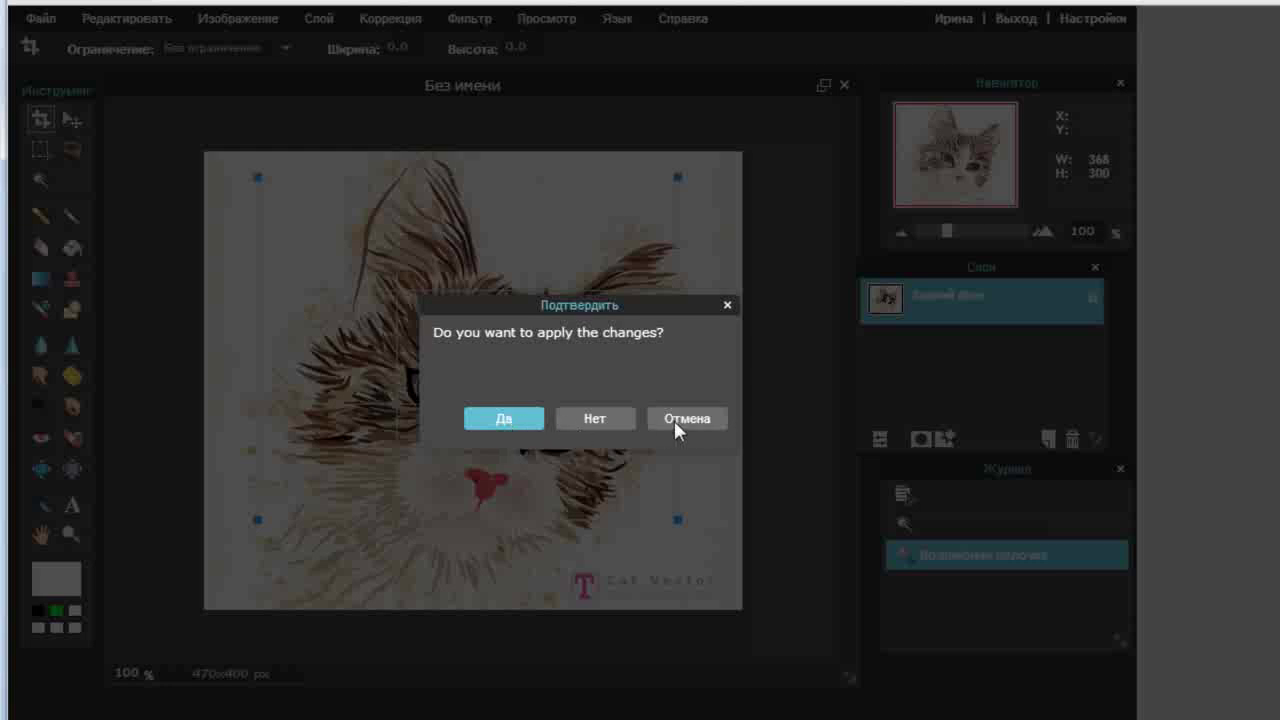
{"action": "left_click", "coordinate": [509, 418]}
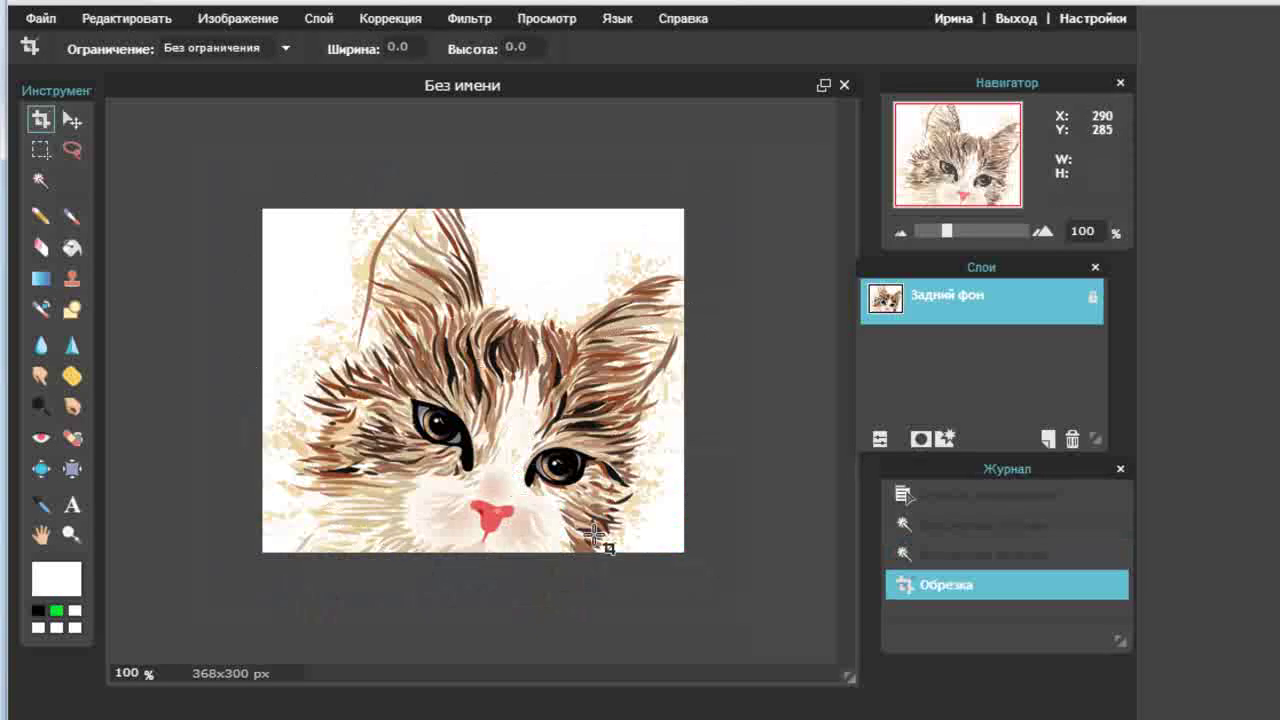
{"action": "left_click", "coordinate": [945, 497]}
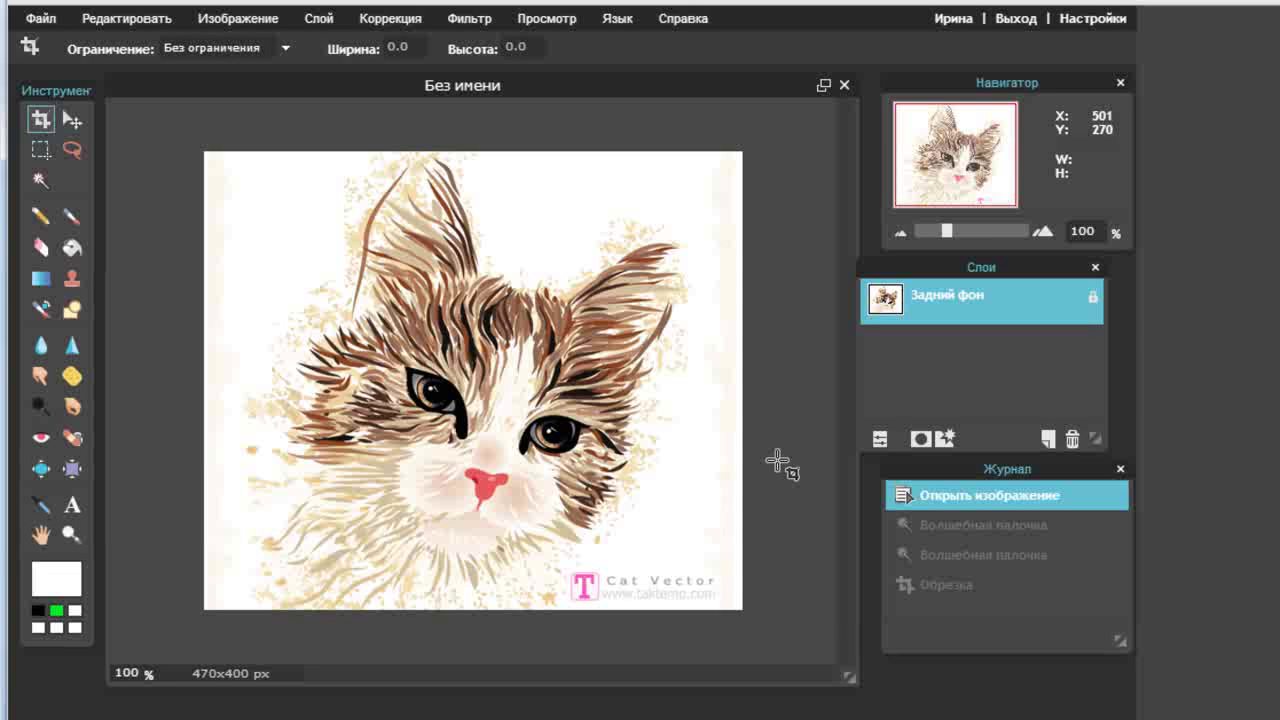
Free-transform the cat picture by dragging its top-left handle across the image.
{"action": "left_click", "coordinate": [119, 17]}
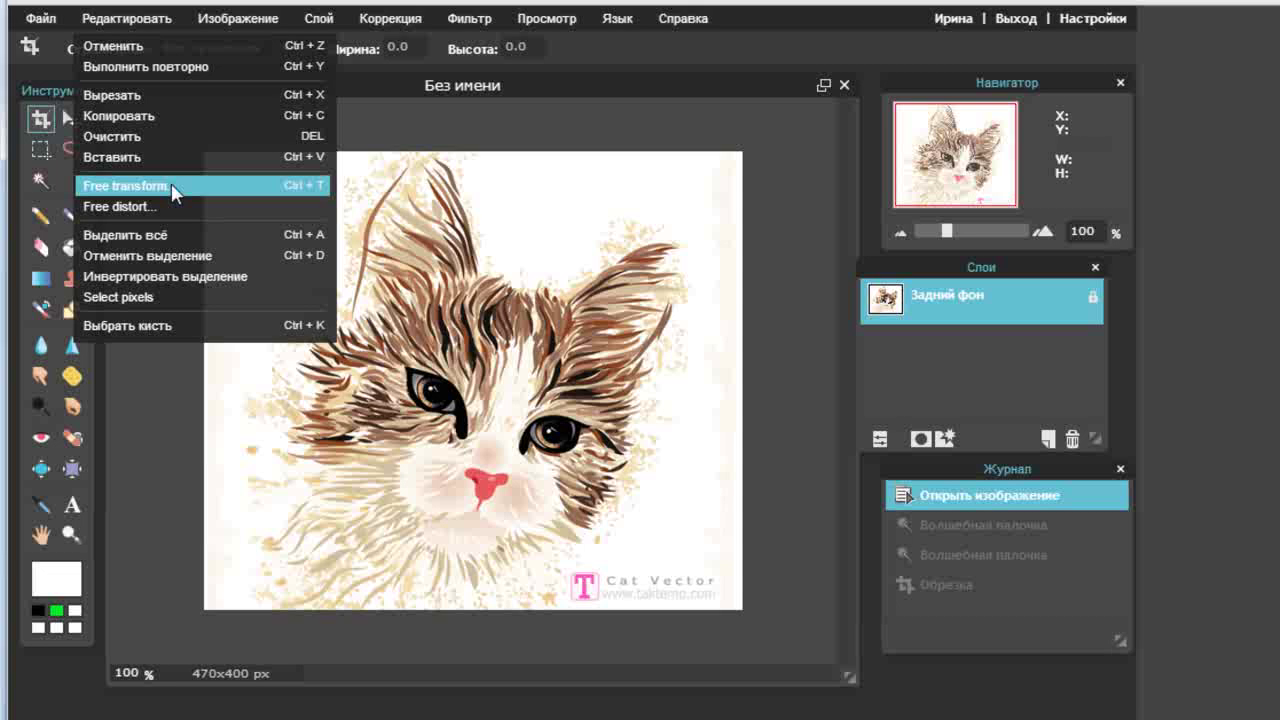
{"action": "left_click", "coordinate": [171, 186]}
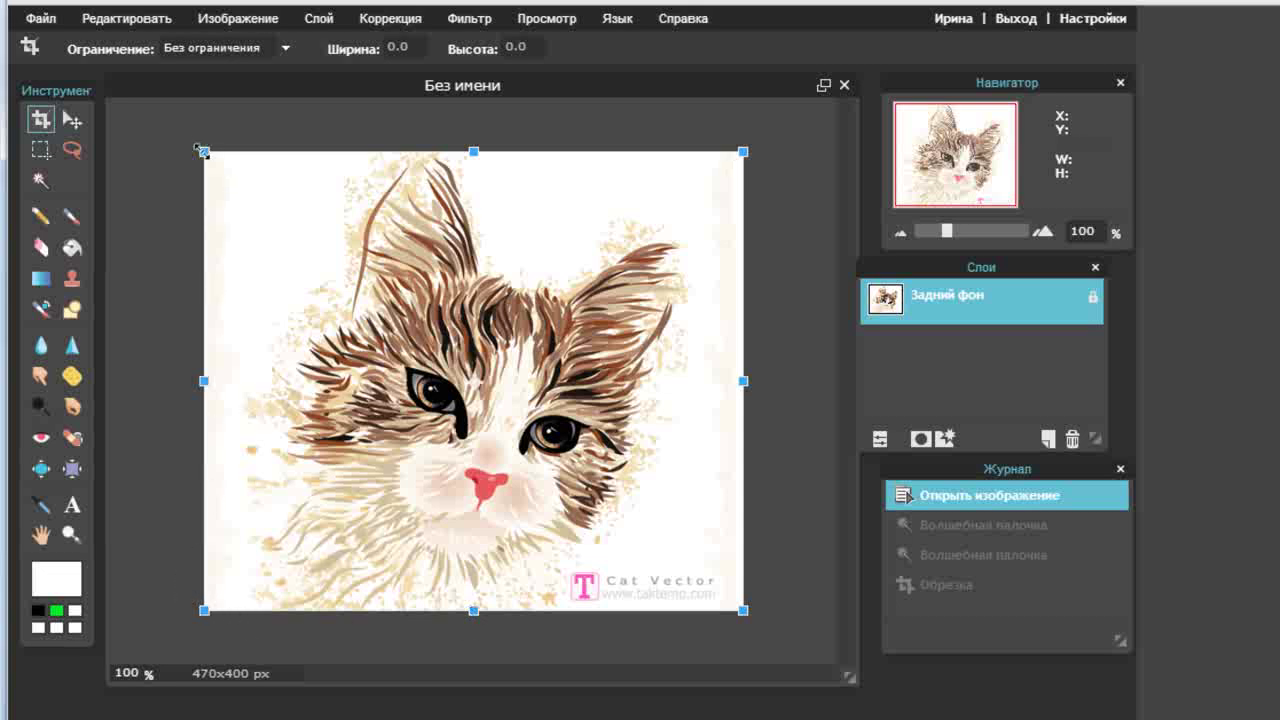
{"action": "left_click_drag", "start_coordinate": [201, 149], "coordinate": [222, 178]}
{"action": "mouse_move", "coordinate": [248, 209]}
{"action": "left_mouse_down"}
{"action": "mouse_move", "coordinate": [326, 289]}
{"action": "mouse_move", "coordinate": [214, 280]}
{"action": "mouse_move", "coordinate": [166, 294]}
{"action": "mouse_move", "coordinate": [272, 208]}
{"action": "mouse_move", "coordinate": [306, 266]}
{"action": "mouse_move", "coordinate": [319, 333]}
{"action": "mouse_move", "coordinate": [166, 345]}
{"action": "mouse_move", "coordinate": [300, 323]}
{"action": "mouse_move", "coordinate": [320, 251]}
{"action": "mouse_move", "coordinate": [322, 132]}
{"action": "mouse_move", "coordinate": [320, 223]}
{"action": "mouse_move", "coordinate": [660, 235]}
{"action": "mouse_move", "coordinate": [653, 249]}
{"action": "mouse_move", "coordinate": [409, 309]}
{"action": "mouse_move", "coordinate": [234, 229]}
{"action": "mouse_move", "coordinate": [191, 143]}
{"action": "mouse_move", "coordinate": [190, 158]}
{"action": "mouse_move", "coordinate": [449, 337]}
{"action": "mouse_move", "coordinate": [729, 194]}
{"action": "mouse_move", "coordinate": [735, 157]}
{"action": "left_mouse_up"}
Undo the mirroring, then free-distort the cat picture by pulling its corners out of square.
{"action": "key", "text": "ctrl+z"}
{"action": "left_click", "coordinate": [108, 20]}
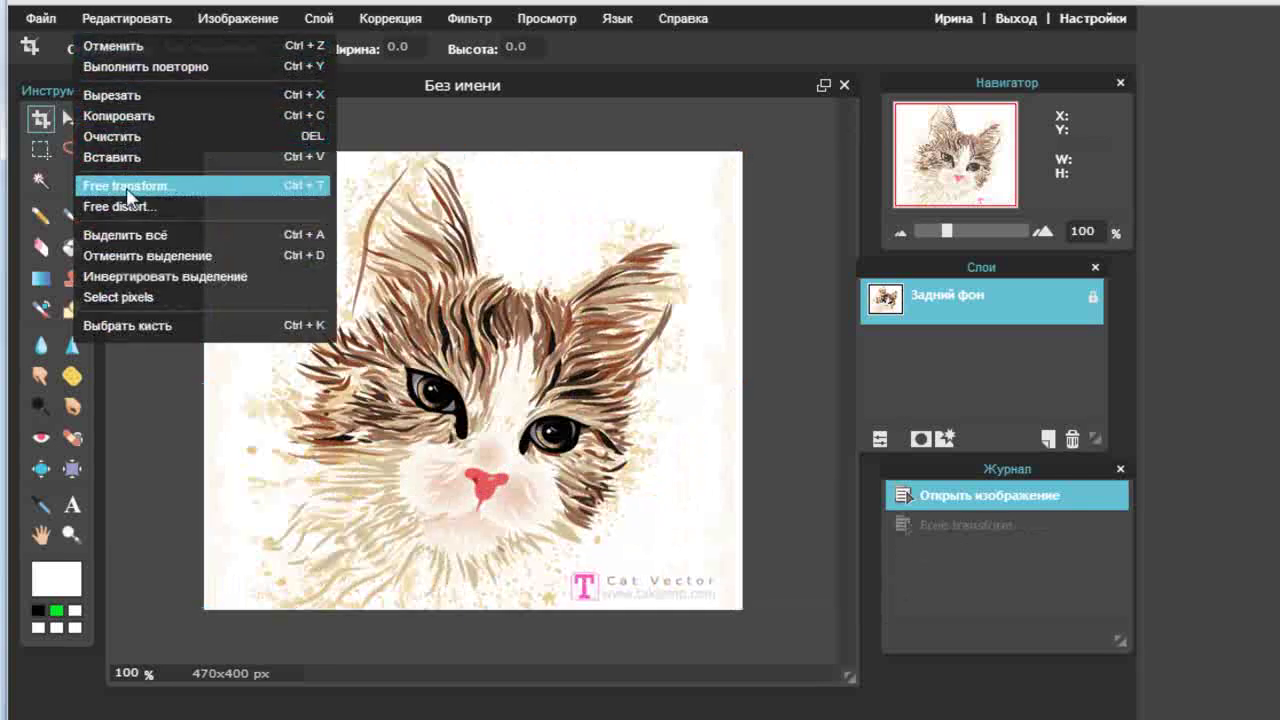
{"action": "left_click", "coordinate": [133, 212]}
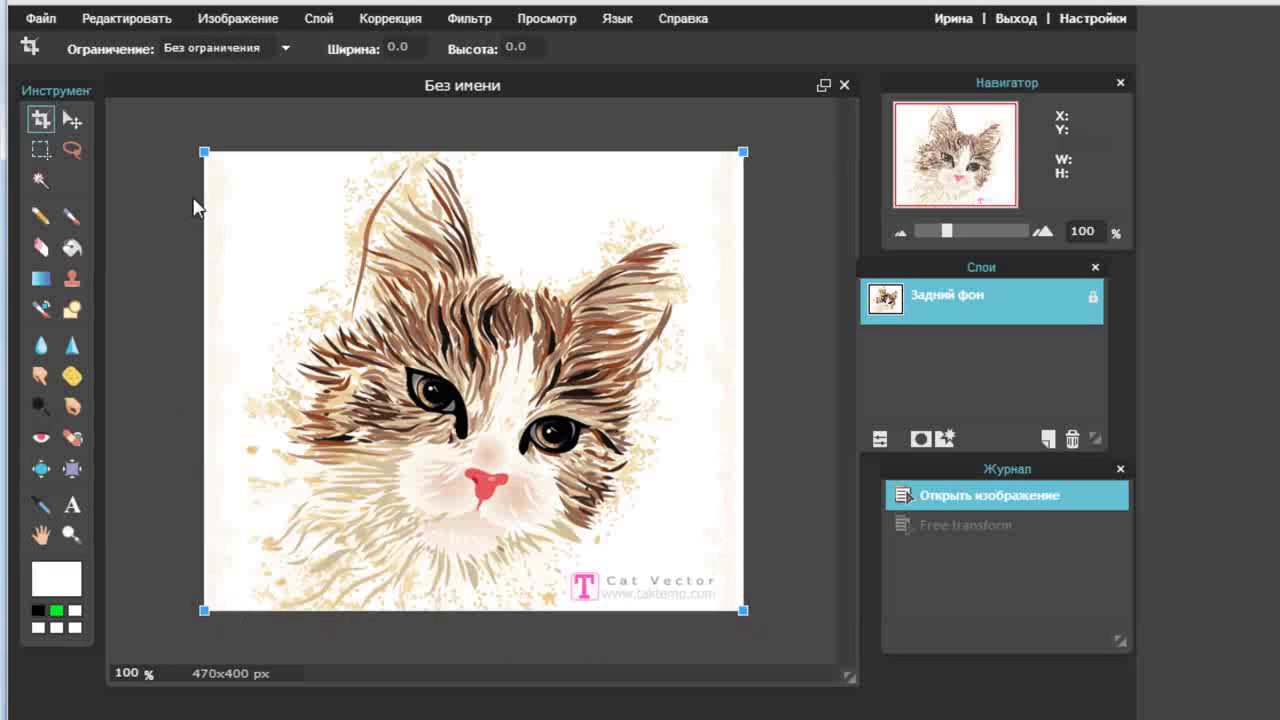
{"action": "mouse_move", "coordinate": [205, 154]}
{"action": "left_mouse_down"}
{"action": "mouse_move", "coordinate": [432, 396]}
{"action": "mouse_move", "coordinate": [314, 254]}
{"action": "mouse_move", "coordinate": [245, 210]}
{"action": "mouse_move", "coordinate": [146, 110]}
{"action": "mouse_move", "coordinate": [165, 144]}
{"action": "left_mouse_up"}
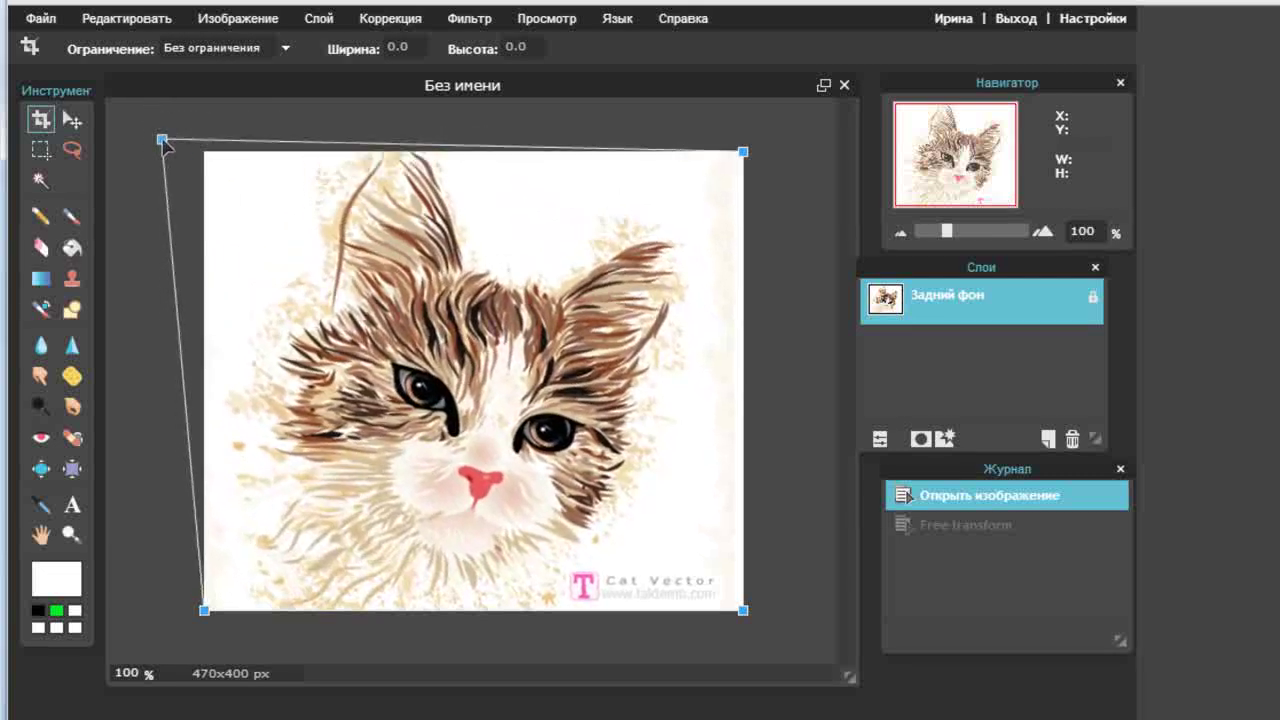
{"action": "mouse_move", "coordinate": [742, 609]}
{"action": "left_mouse_down"}
{"action": "mouse_move", "coordinate": [653, 398]}
{"action": "mouse_move", "coordinate": [602, 350]}
{"action": "mouse_move", "coordinate": [681, 581]}
{"action": "left_mouse_up"}
{"action": "mouse_move", "coordinate": [206, 612]}
{"action": "left_mouse_down"}
{"action": "mouse_move", "coordinate": [449, 429]}
{"action": "mouse_move", "coordinate": [316, 553]}
{"action": "mouse_move", "coordinate": [208, 605]}
{"action": "left_mouse_up"}
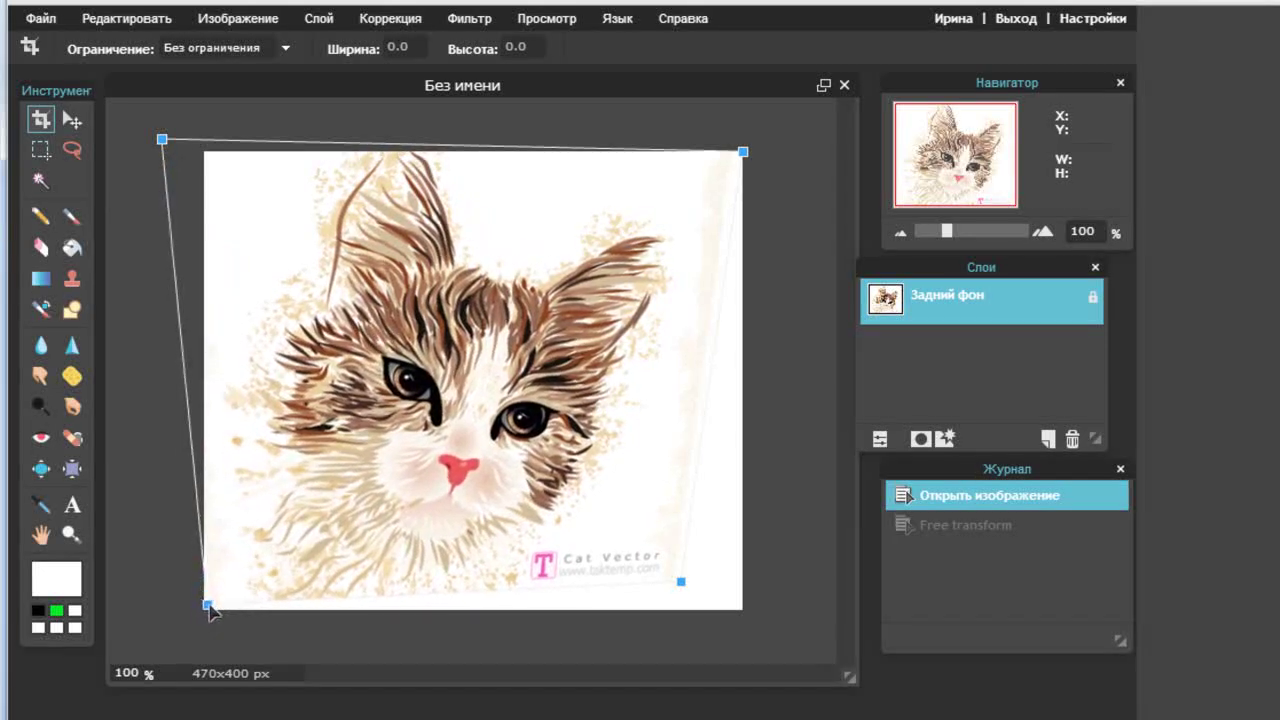
{"action": "left_click_drag", "start_coordinate": [162, 139], "coordinate": [168, 142]}
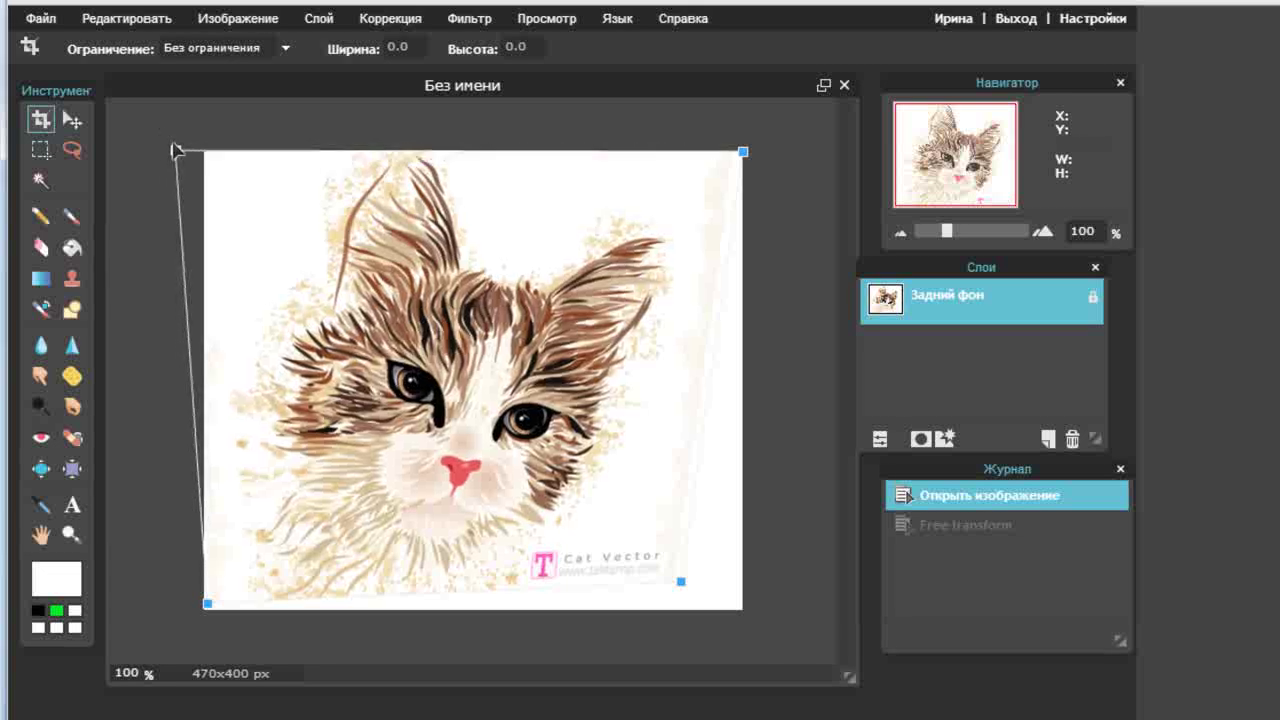
{"action": "left_click", "coordinate": [224, 28]}
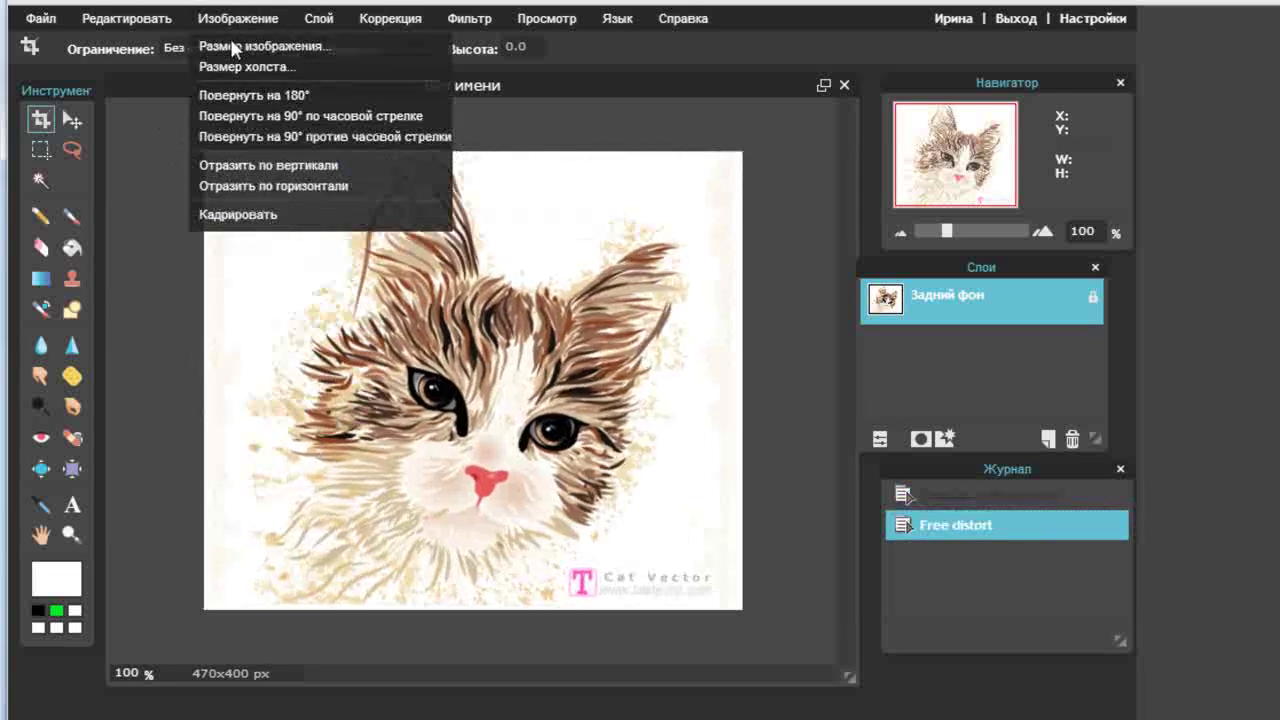
Rotate the canvas 180°, then 90° clockwise and 90° counter-clockwise.
{"action": "left_click", "coordinate": [234, 46]}
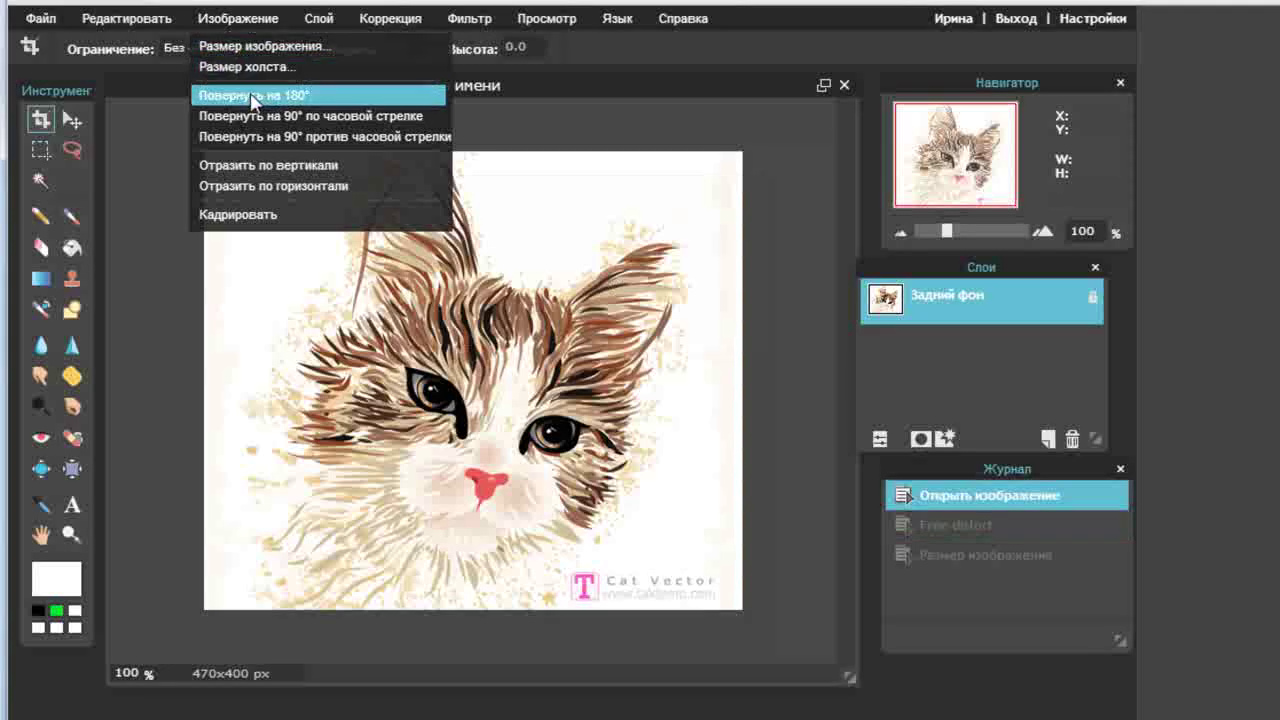
{"action": "left_click", "coordinate": [250, 93]}
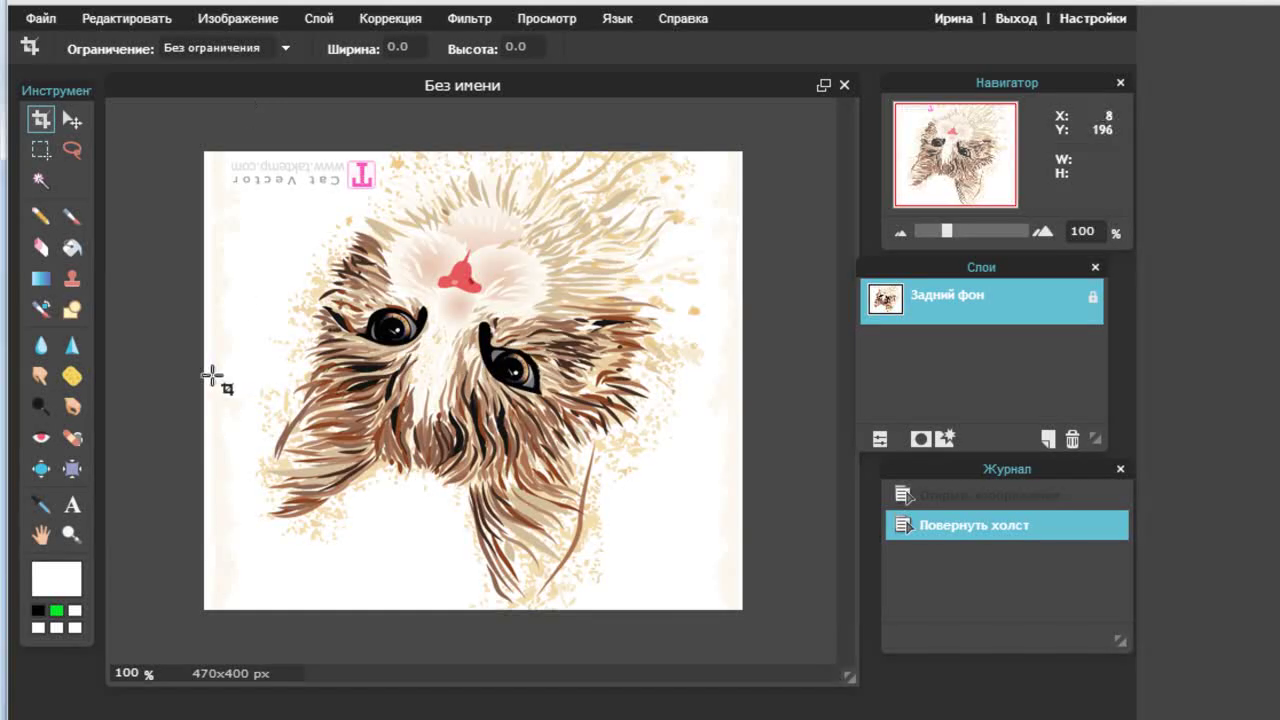
{"action": "left_click", "coordinate": [236, 20]}
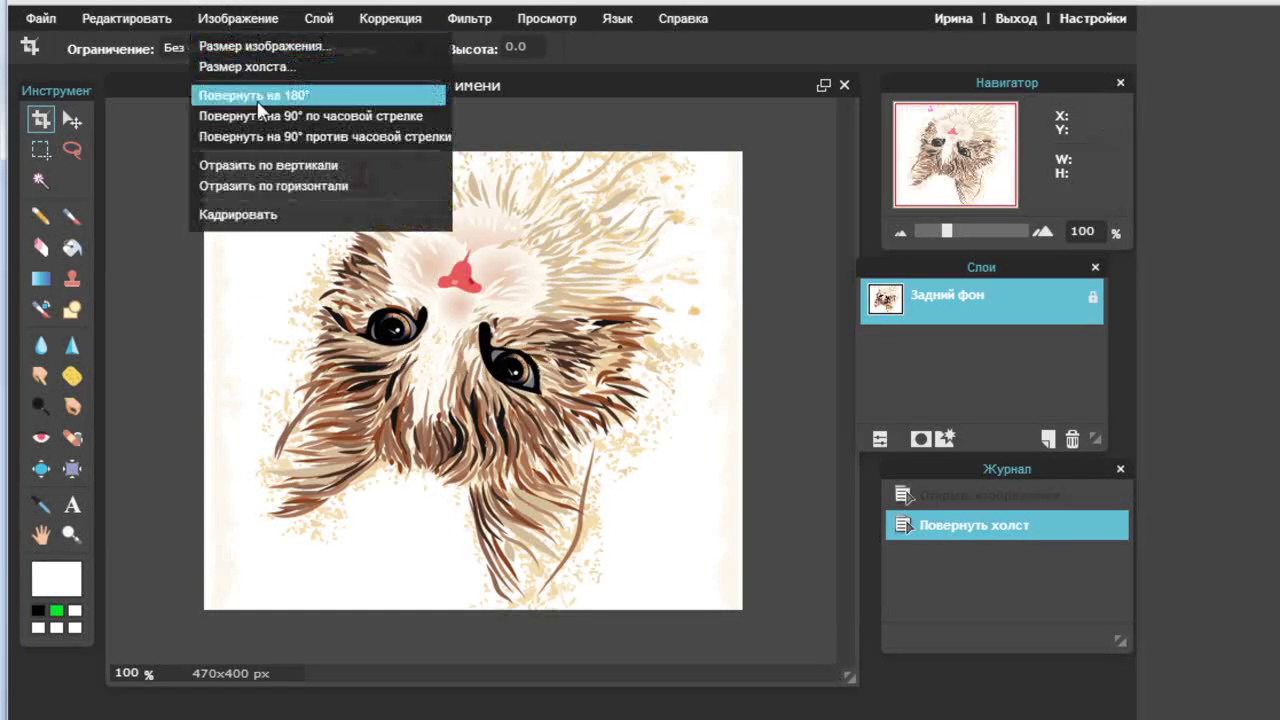
{"action": "left_click", "coordinate": [265, 116]}
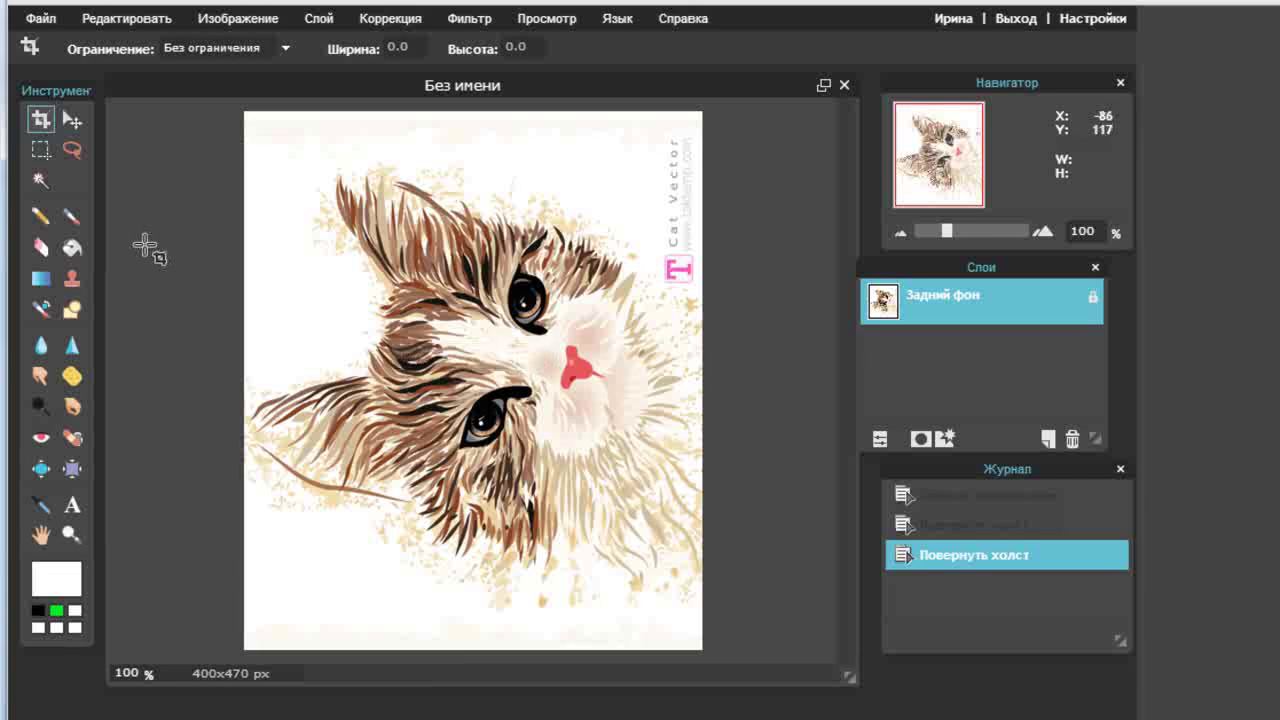
{"action": "left_click", "coordinate": [227, 18]}
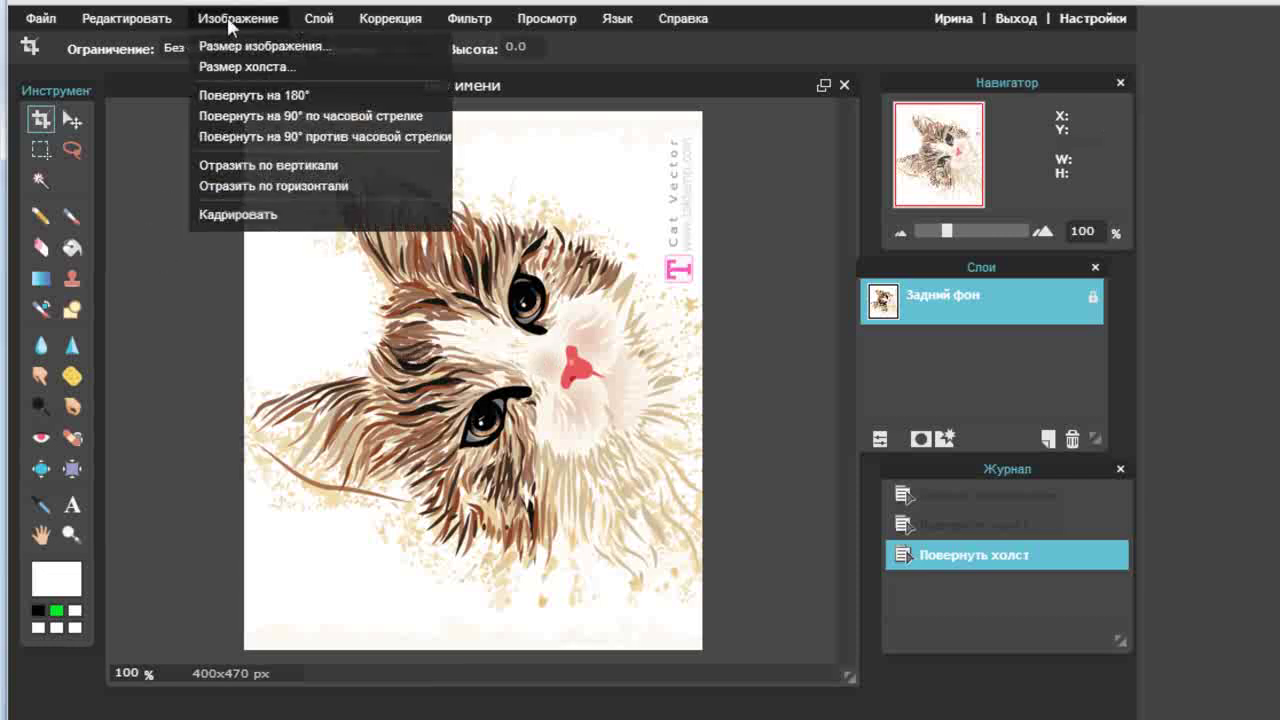
{"action": "left_click", "coordinate": [255, 131]}
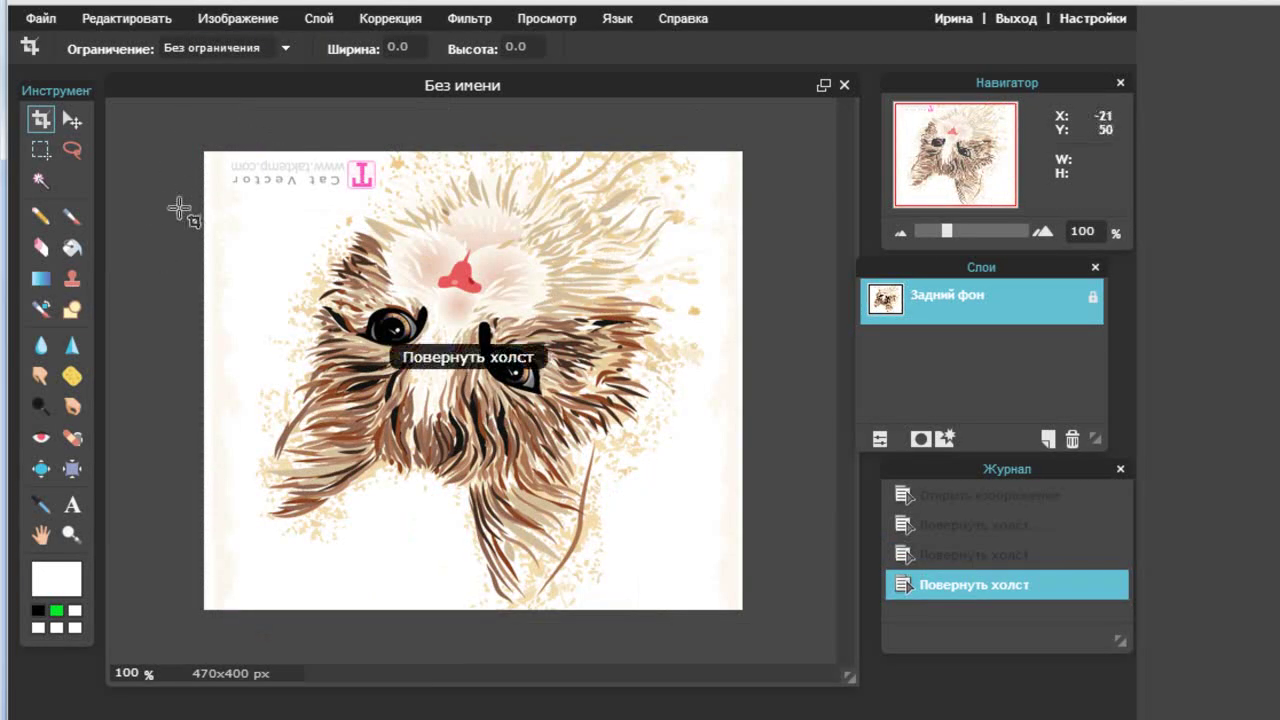
Flip the canvas vertically and horizontally, then undo the last change.
{"action": "left_click", "coordinate": [238, 18]}
{"action": "left_click", "coordinate": [268, 165]}
{"action": "left_click", "coordinate": [245, 16]}
{"action": "left_click", "coordinate": [243, 182]}
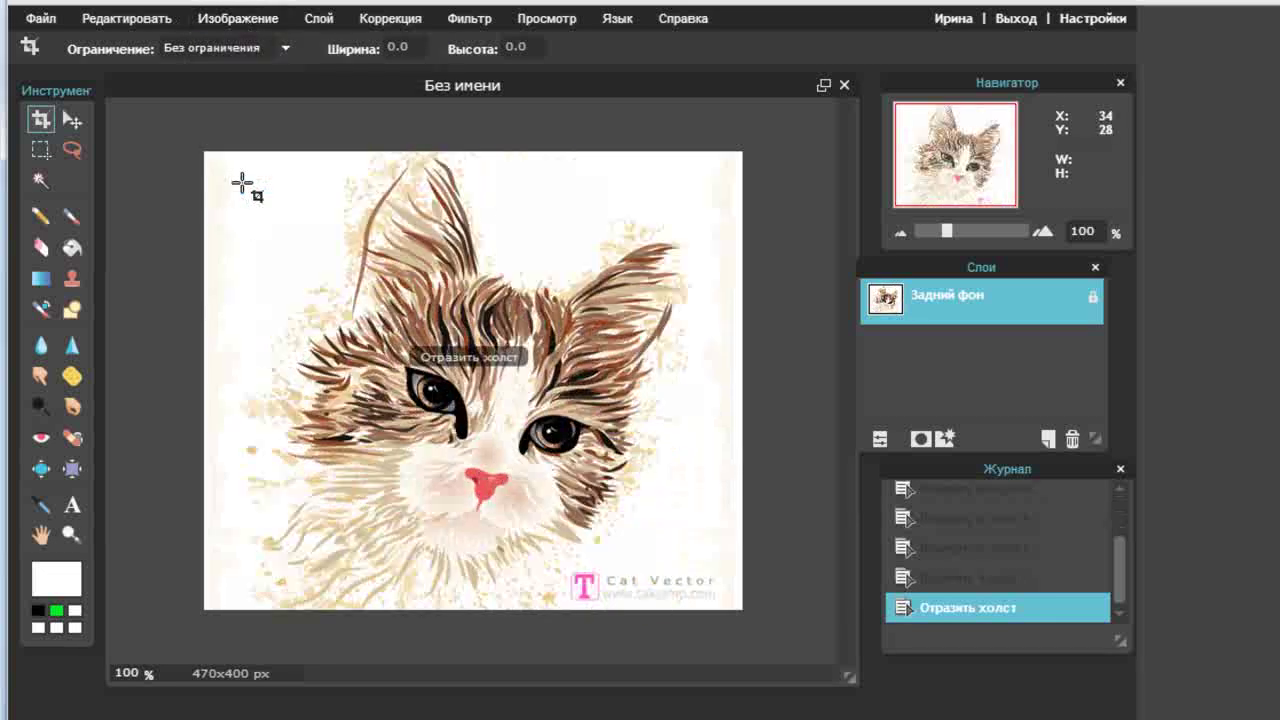
{"action": "key", "text": "ctrl+z"}
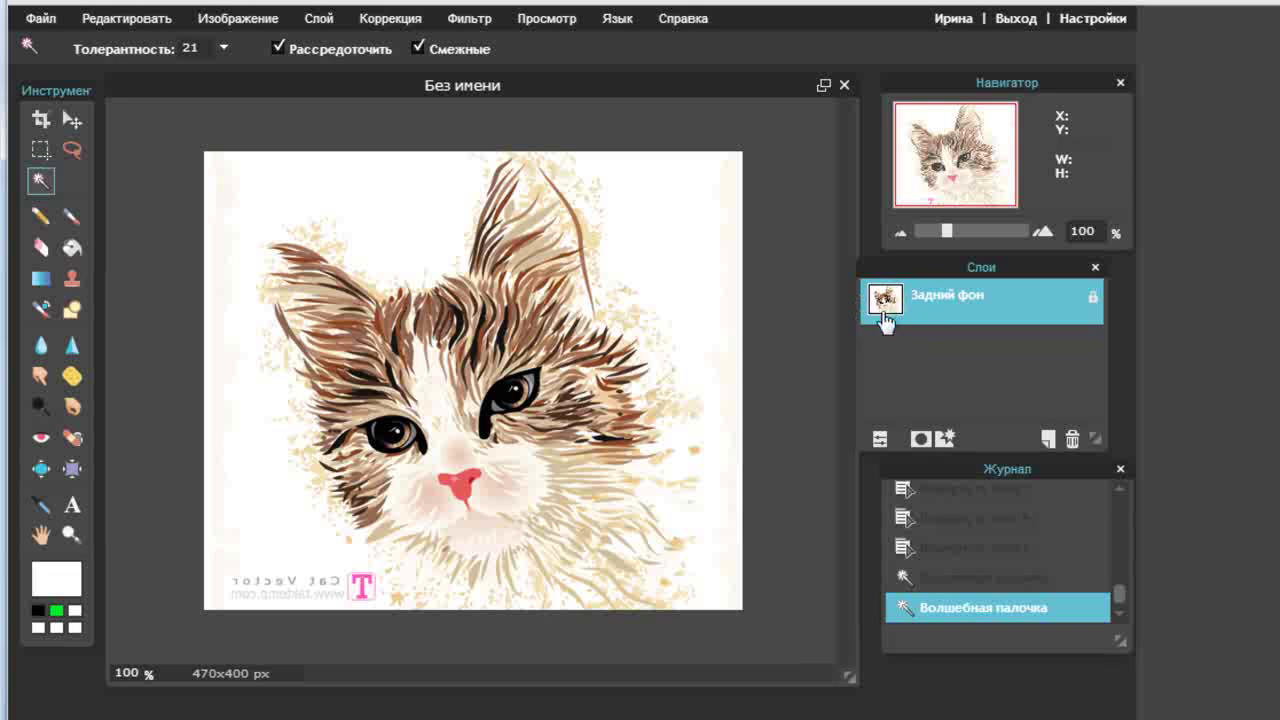
Unlock the Background layer and magic-wand select the white background at tolerance 21.
{"action": "left_click", "coordinate": [1093, 296]}
{"action": "double_click", "coordinate": [1093, 298]}
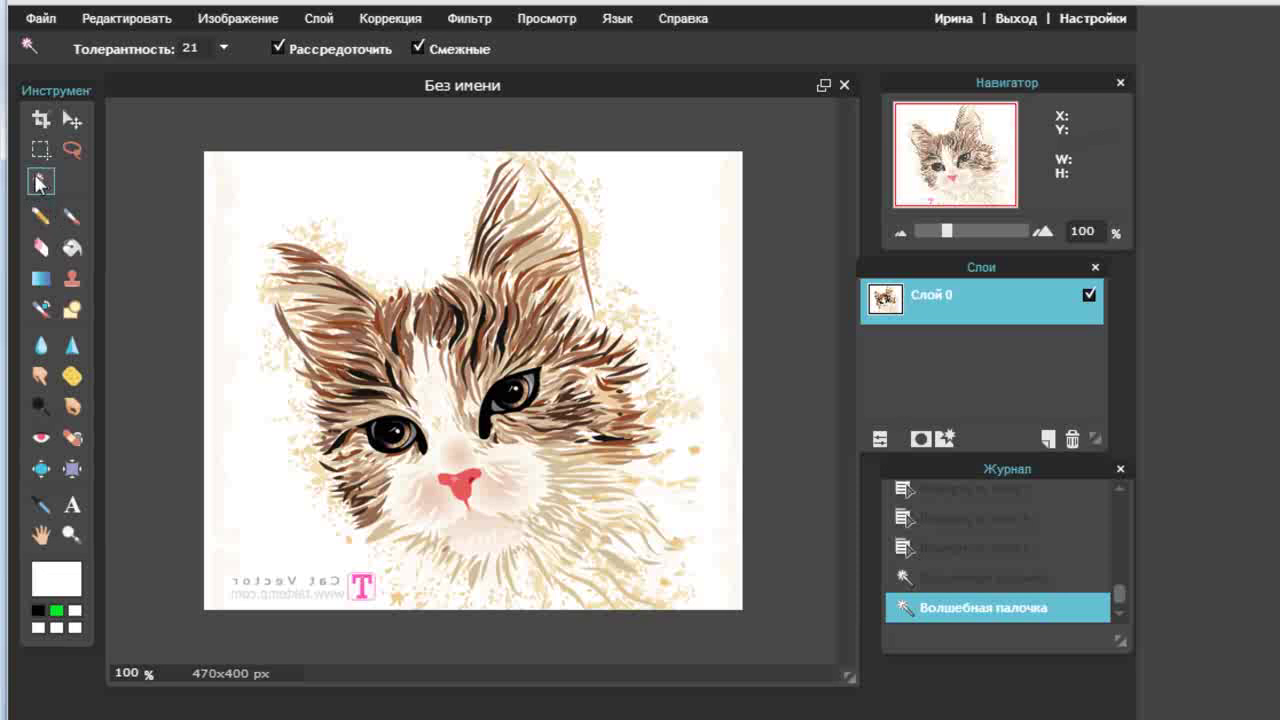
{"action": "left_click", "coordinate": [318, 192]}
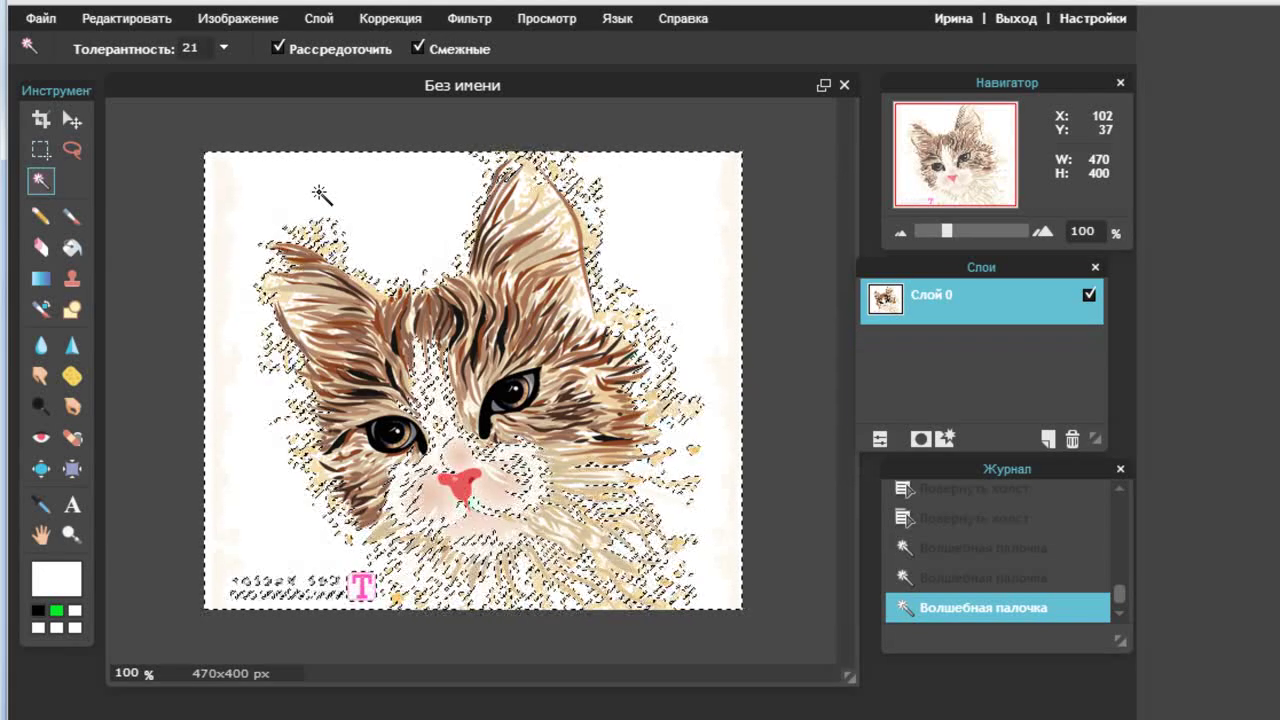
Delete the selected white background, leaving transparency around the cat.
{"action": "key", "text": "Delete"}
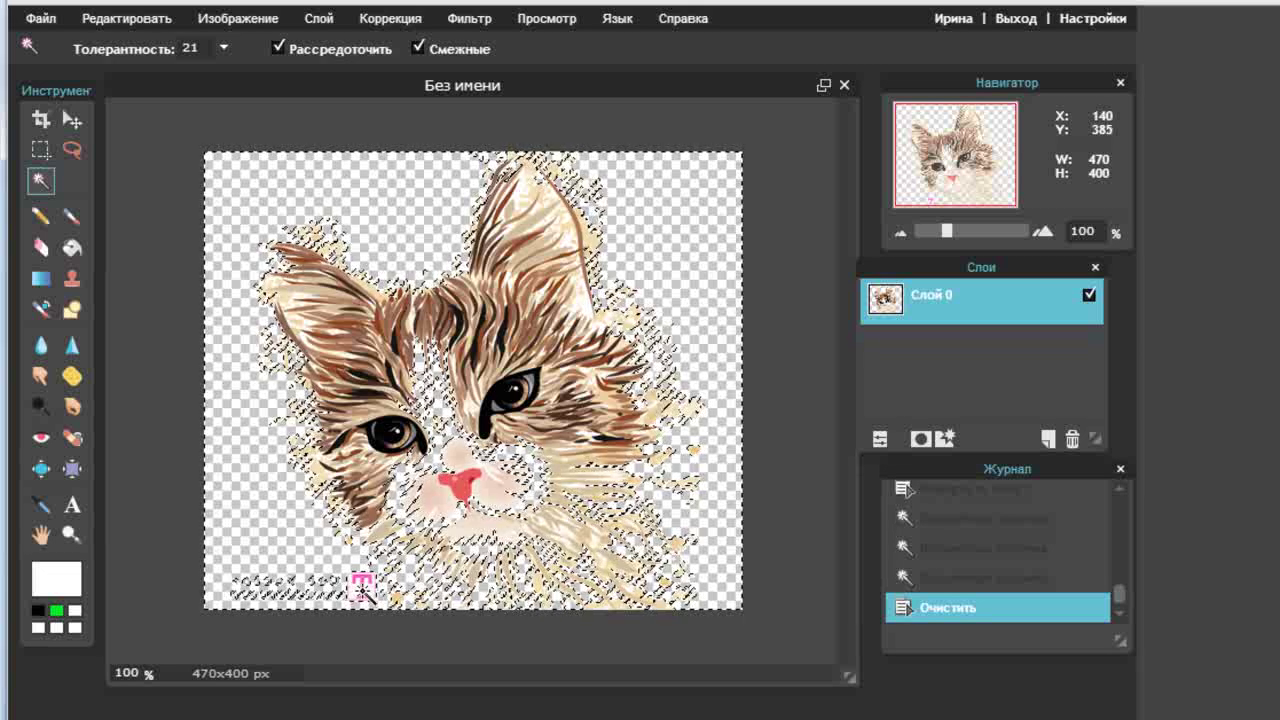
Magic-wand select and delete the pink T logo pixels in the bottom watermark, then deselect.
{"action": "left_click", "coordinate": [362, 588]}
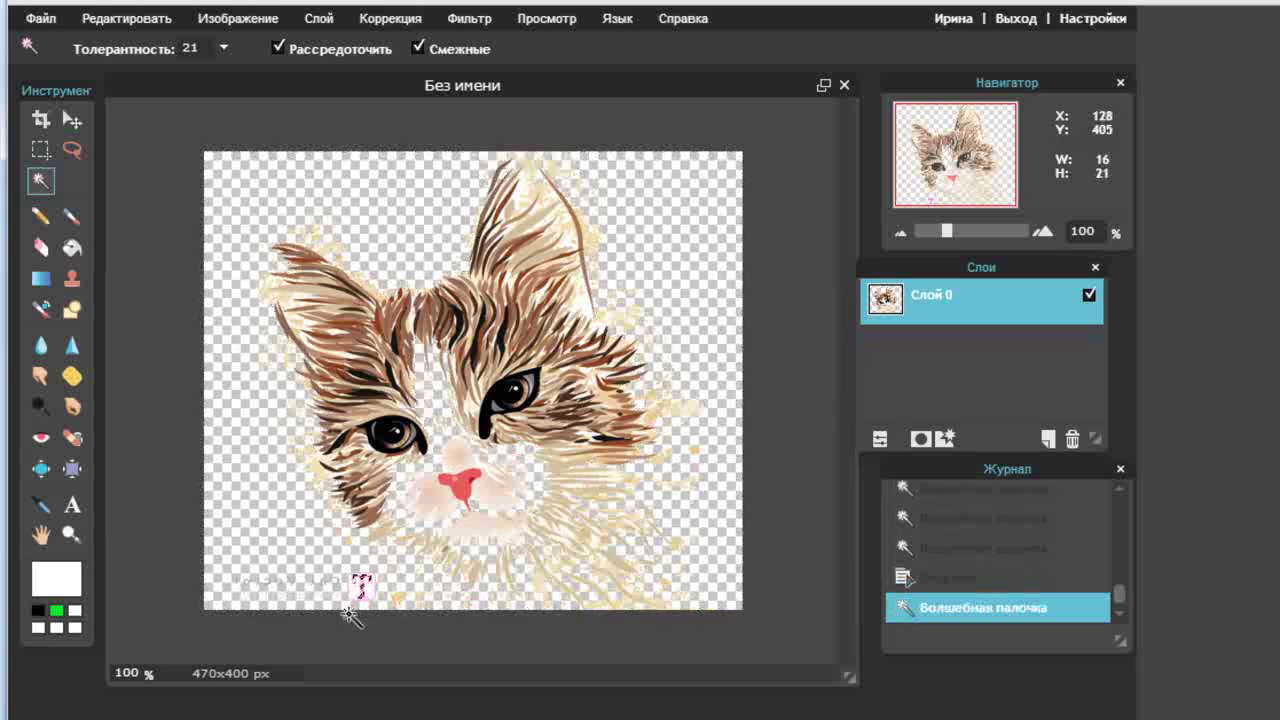
{"action": "key", "text": "Delete"}
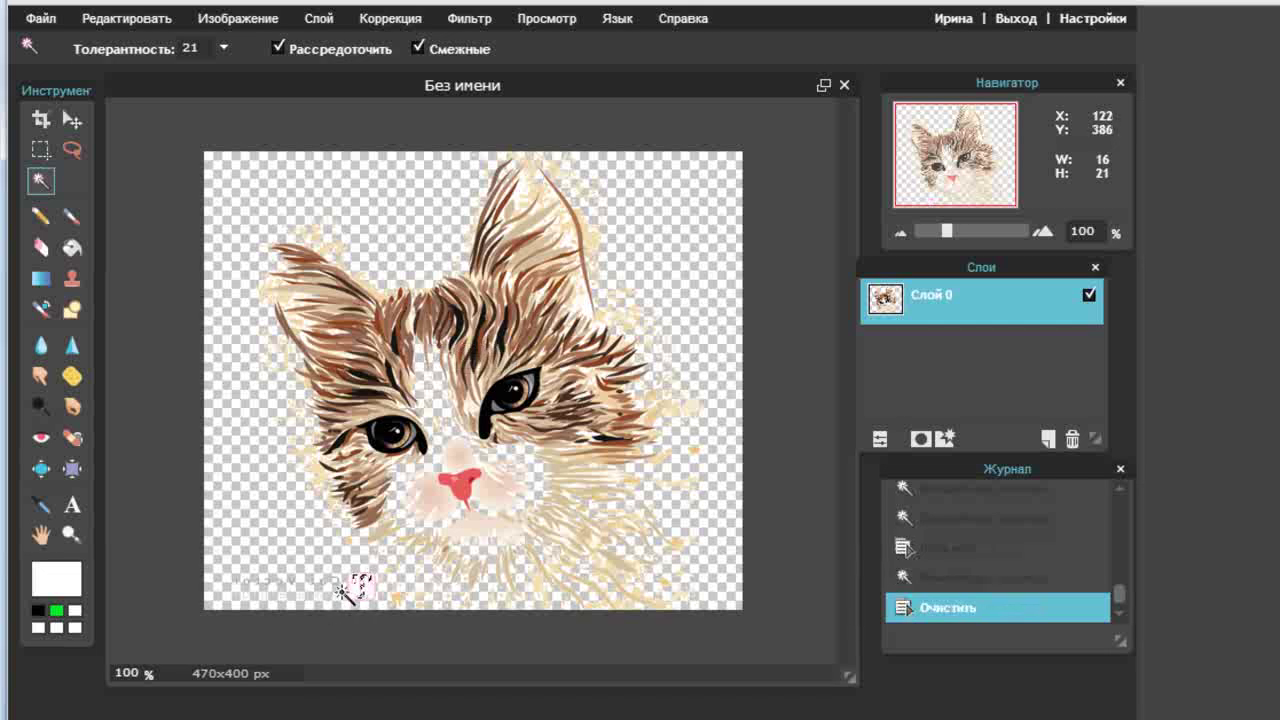
{"action": "left_click", "coordinate": [360, 588]}
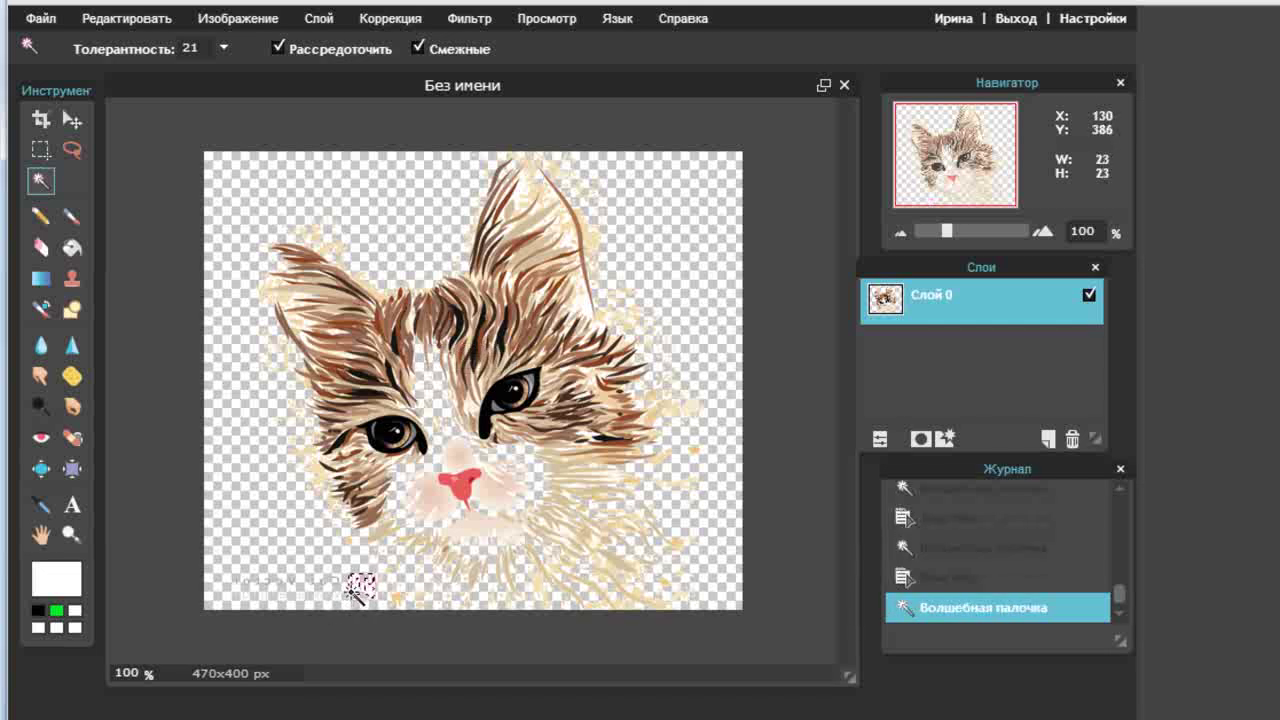
{"action": "left_click", "coordinate": [362, 598]}
{"action": "left_click_drag", "start_coordinate": [366, 610], "coordinate": [366, 612]}
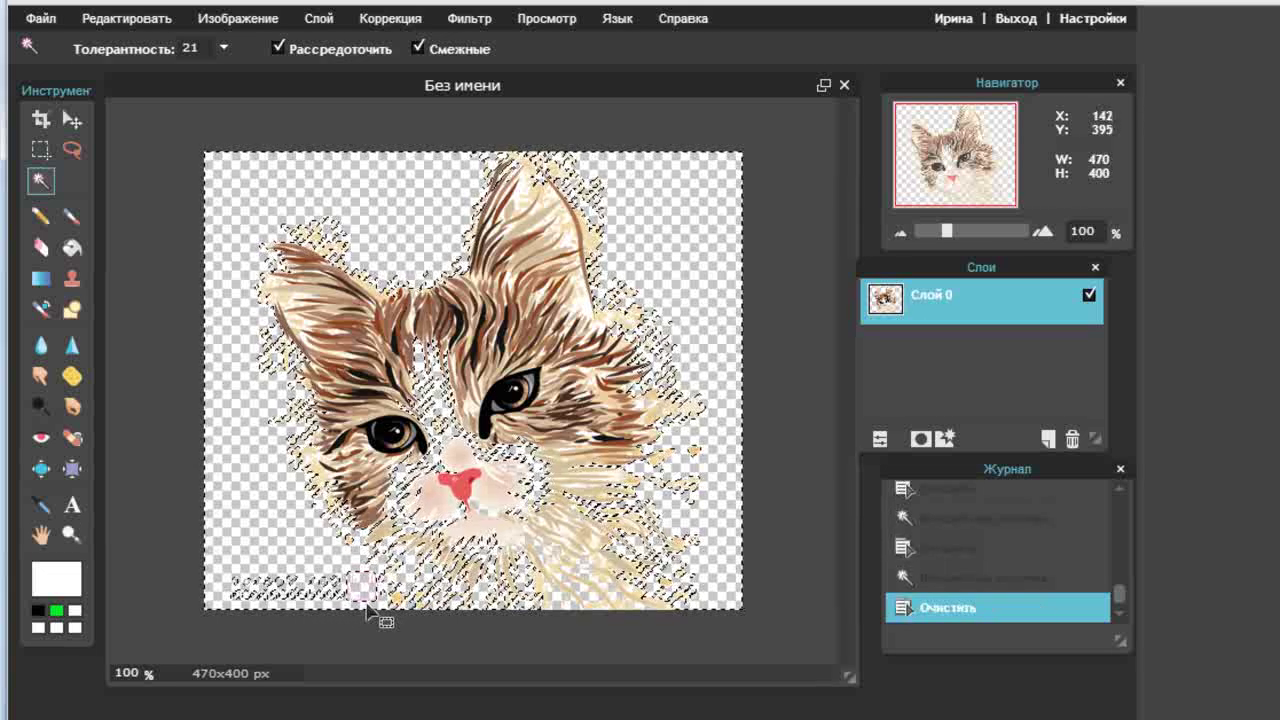
{"action": "left_click", "coordinate": [368, 648]}
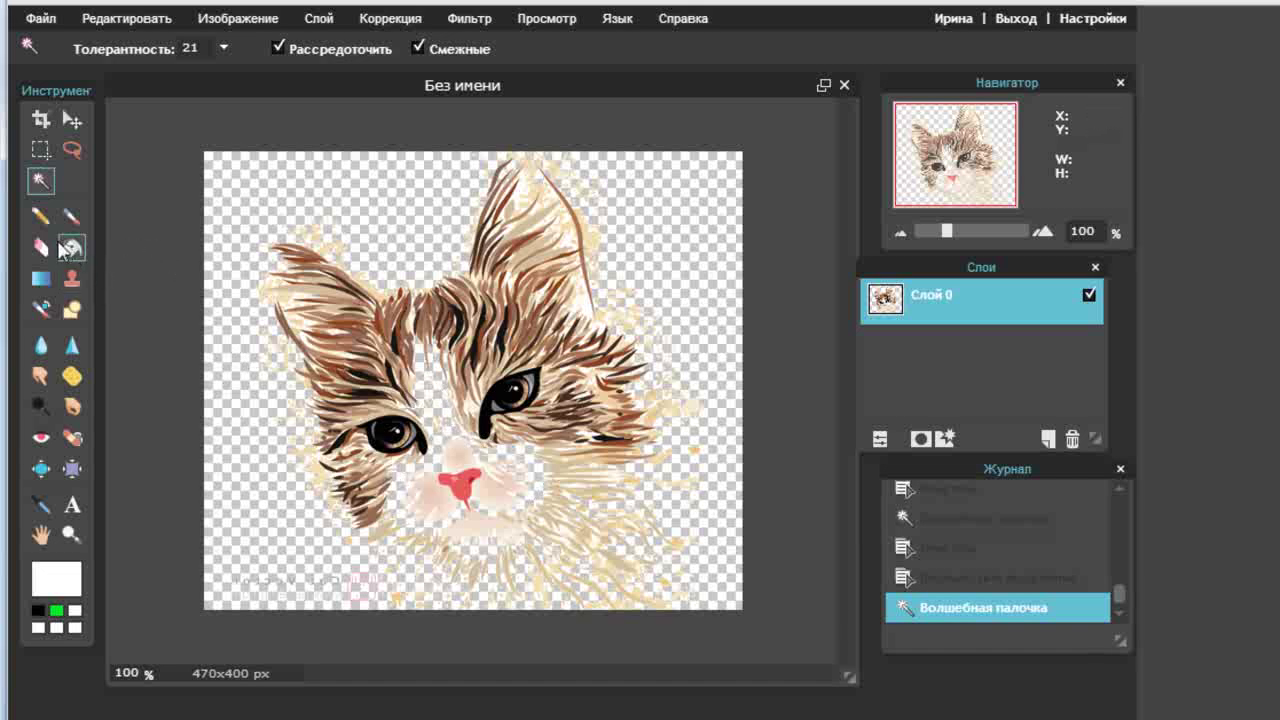
Switch to the Brush tool with the soft round 70 px preset from the Кисть panel.
{"action": "left_click", "coordinate": [71, 216]}
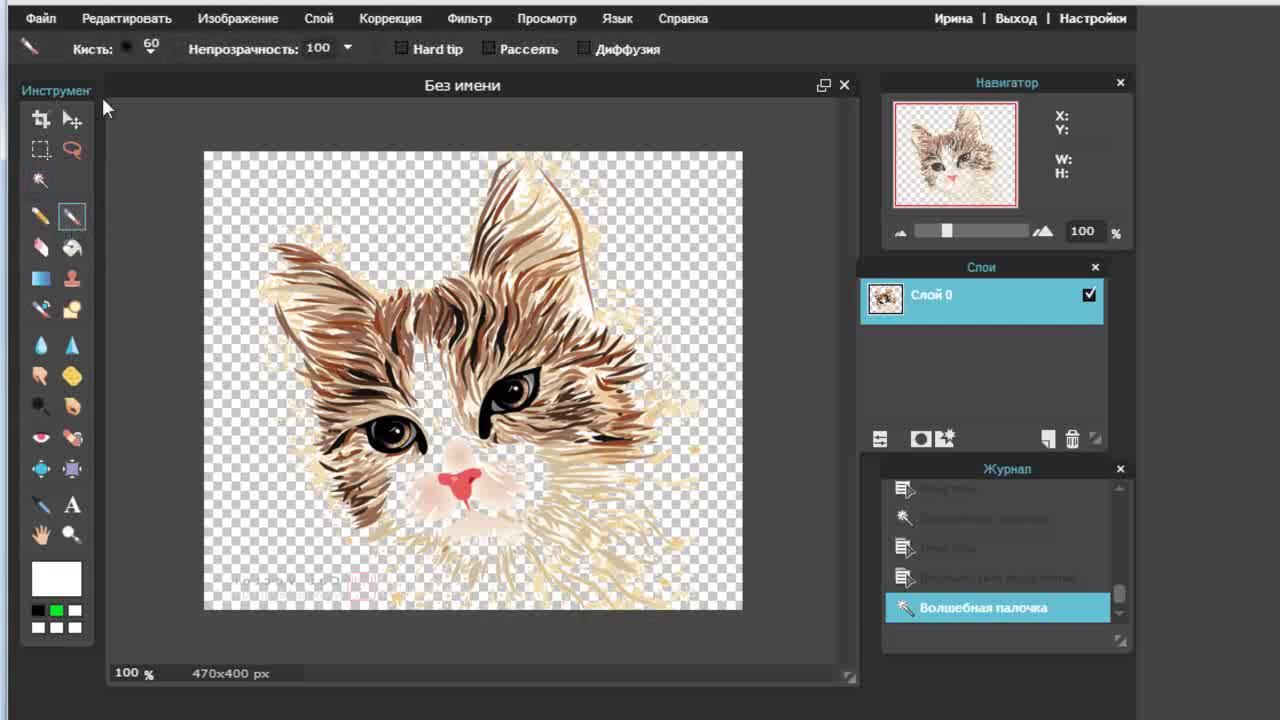
{"action": "left_click", "coordinate": [147, 52]}
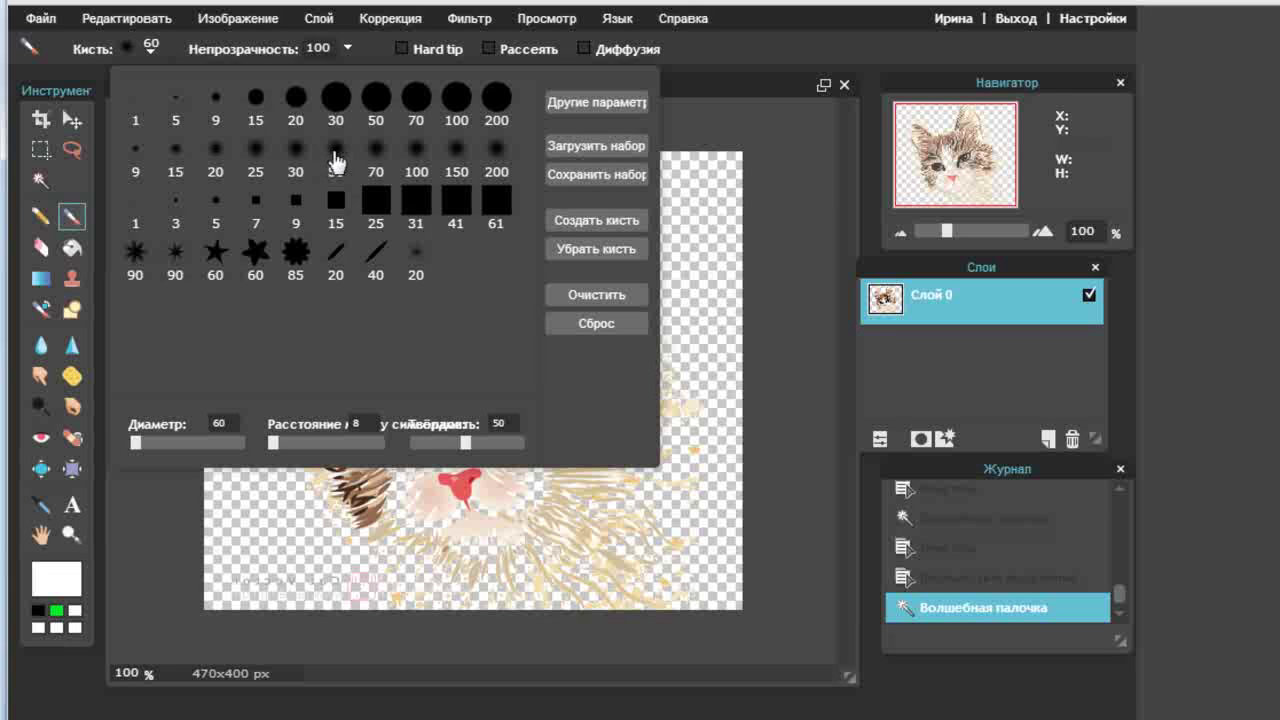
{"action": "left_click", "coordinate": [374, 160]}
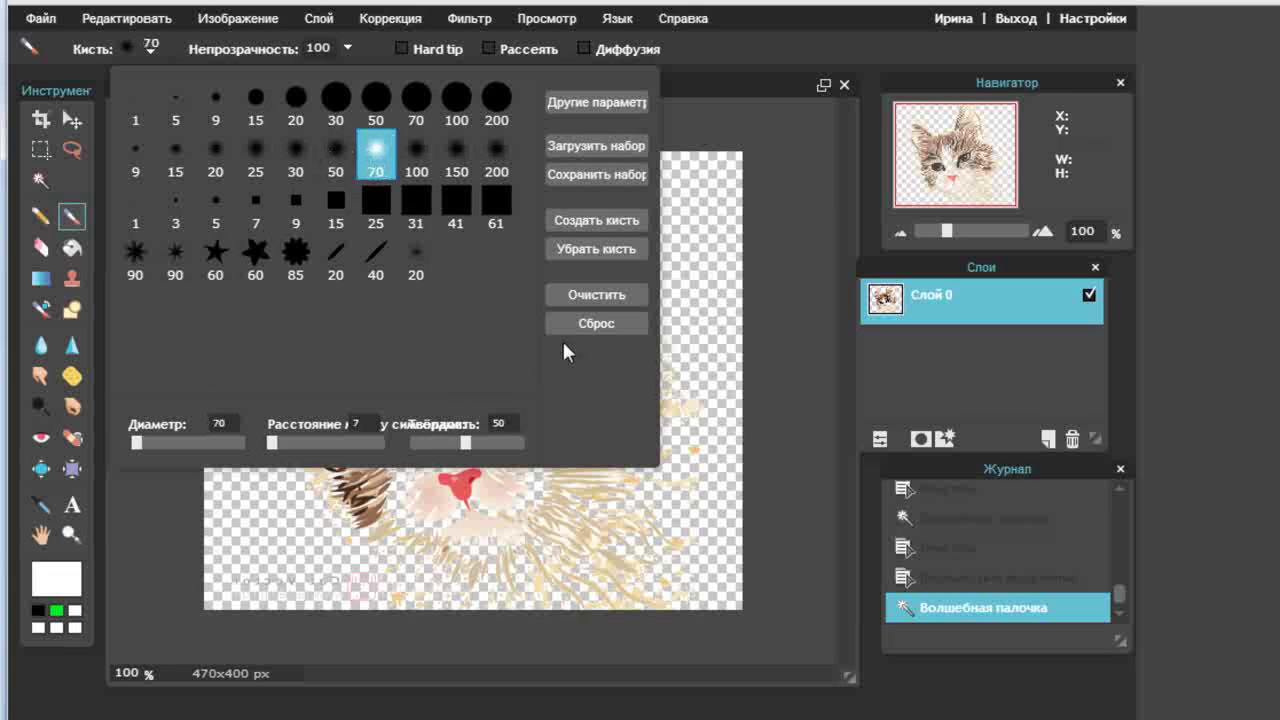
{"action": "left_click", "coordinate": [811, 267]}
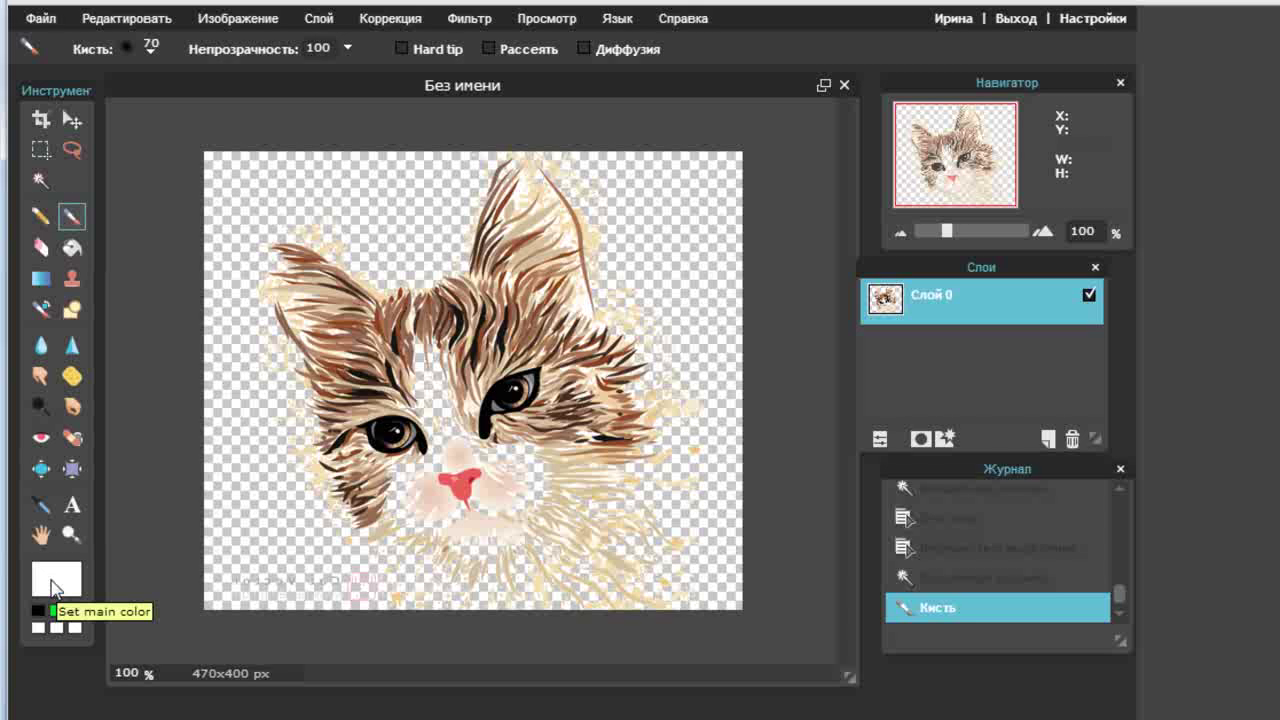
Paint white (#ffffff) over the cat's forehead and faintly across both cheeks.
{"action": "left_click", "coordinate": [55, 588]}
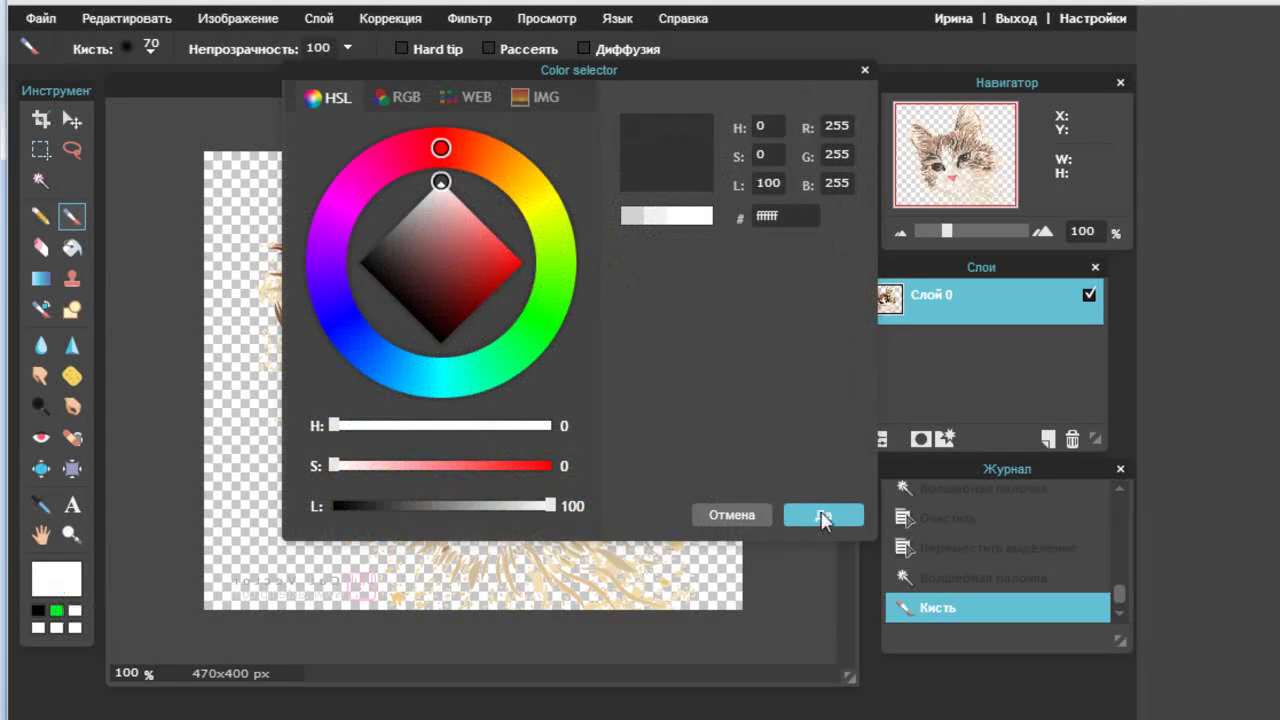
{"action": "left_click", "coordinate": [823, 516]}
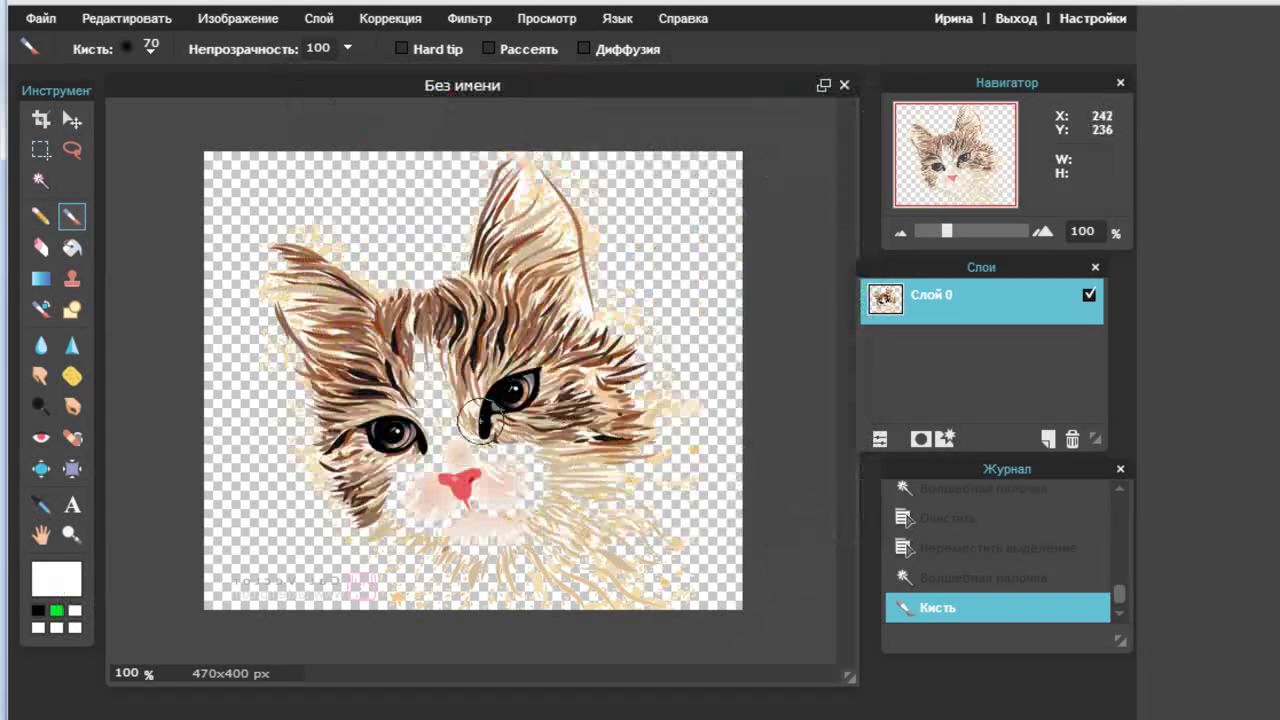
{"action": "mouse_move", "coordinate": [420, 395]}
{"action": "left_mouse_down"}
{"action": "mouse_move", "coordinate": [423, 362]}
{"action": "mouse_move", "coordinate": [443, 429]}
{"action": "left_mouse_up"}
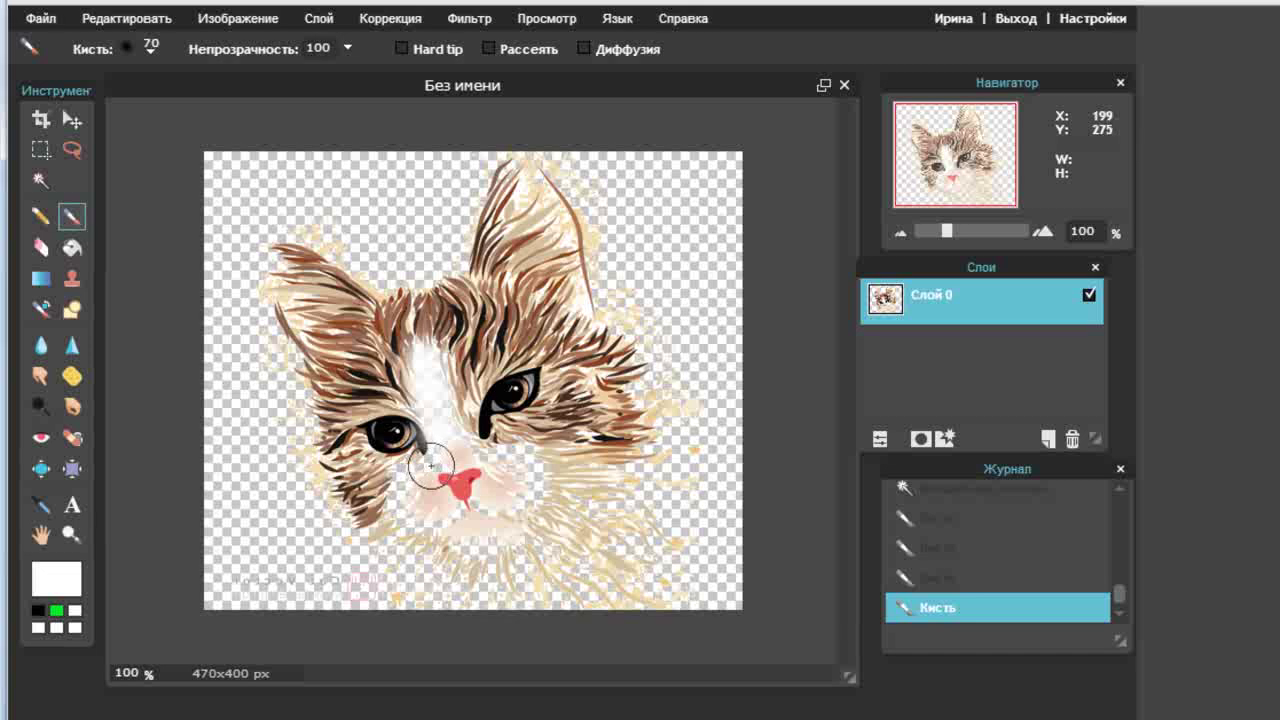
{"action": "left_click_drag", "start_coordinate": [423, 486], "coordinate": [376, 516]}
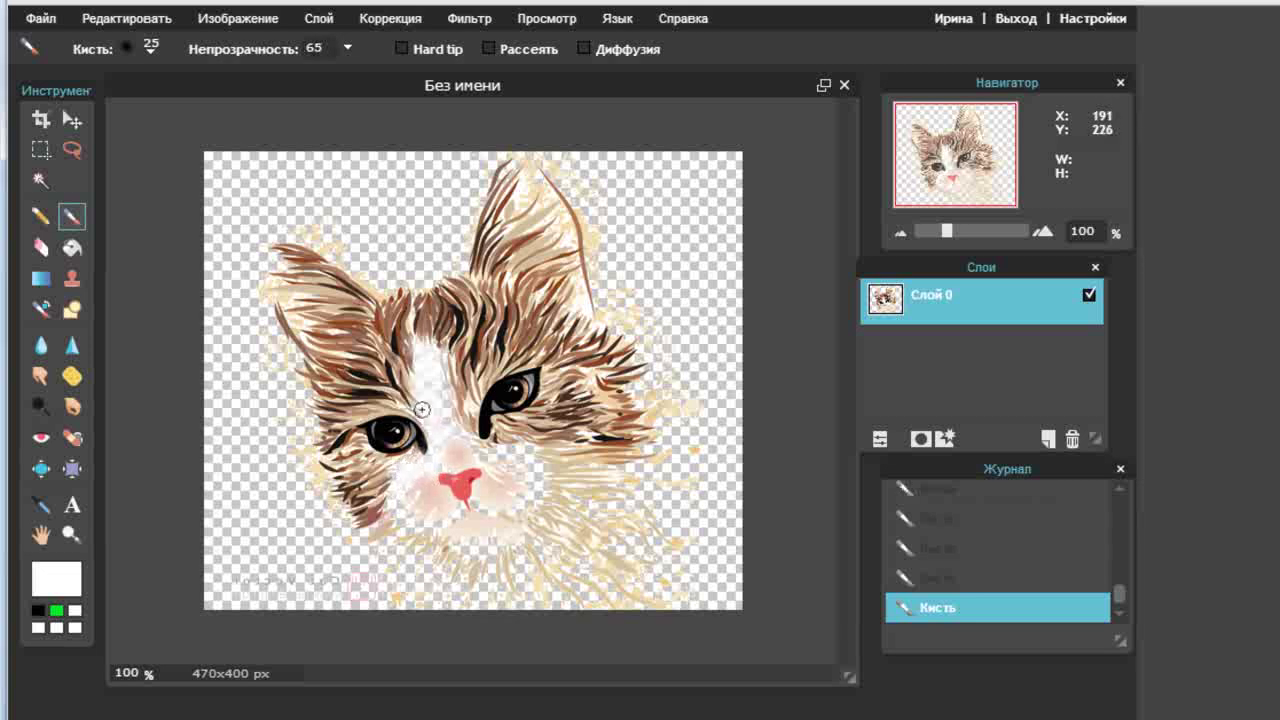
{"action": "left_click_drag", "start_coordinate": [448, 420], "coordinate": [534, 495]}
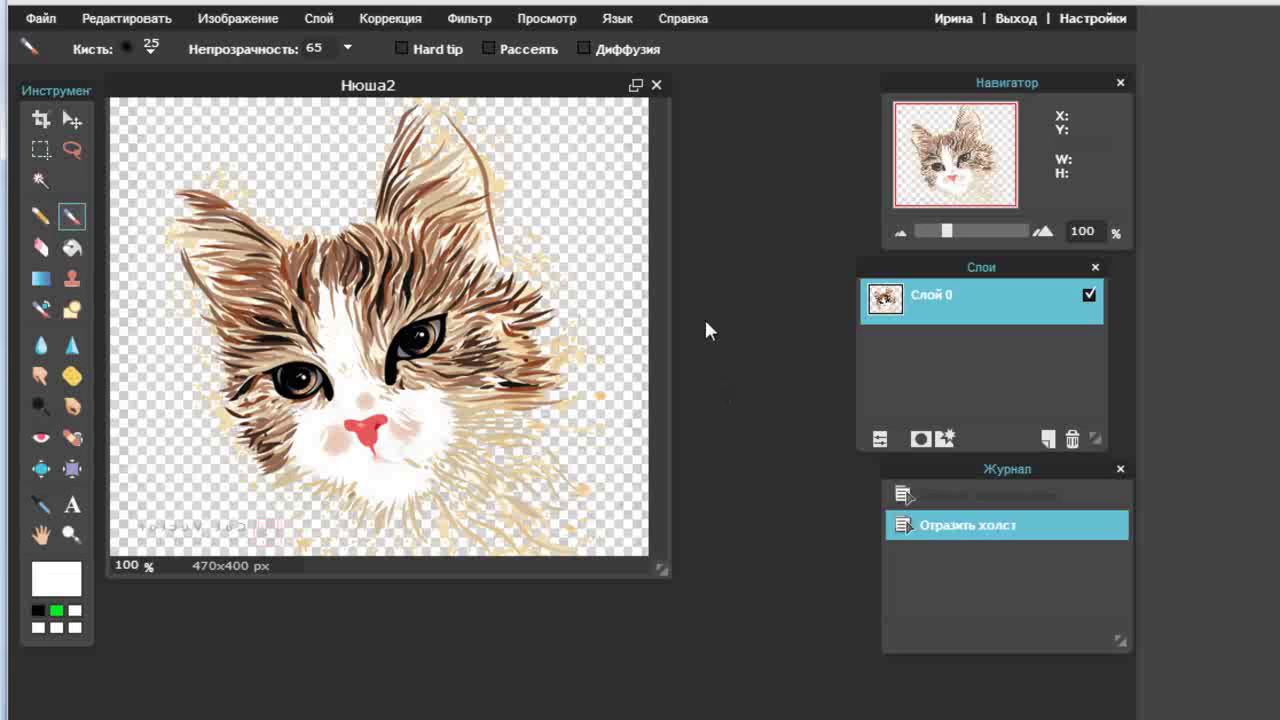
Close the Нюша2 image window to bring up the save-before-closing prompt.
{"action": "left_click", "coordinate": [42, 19]}
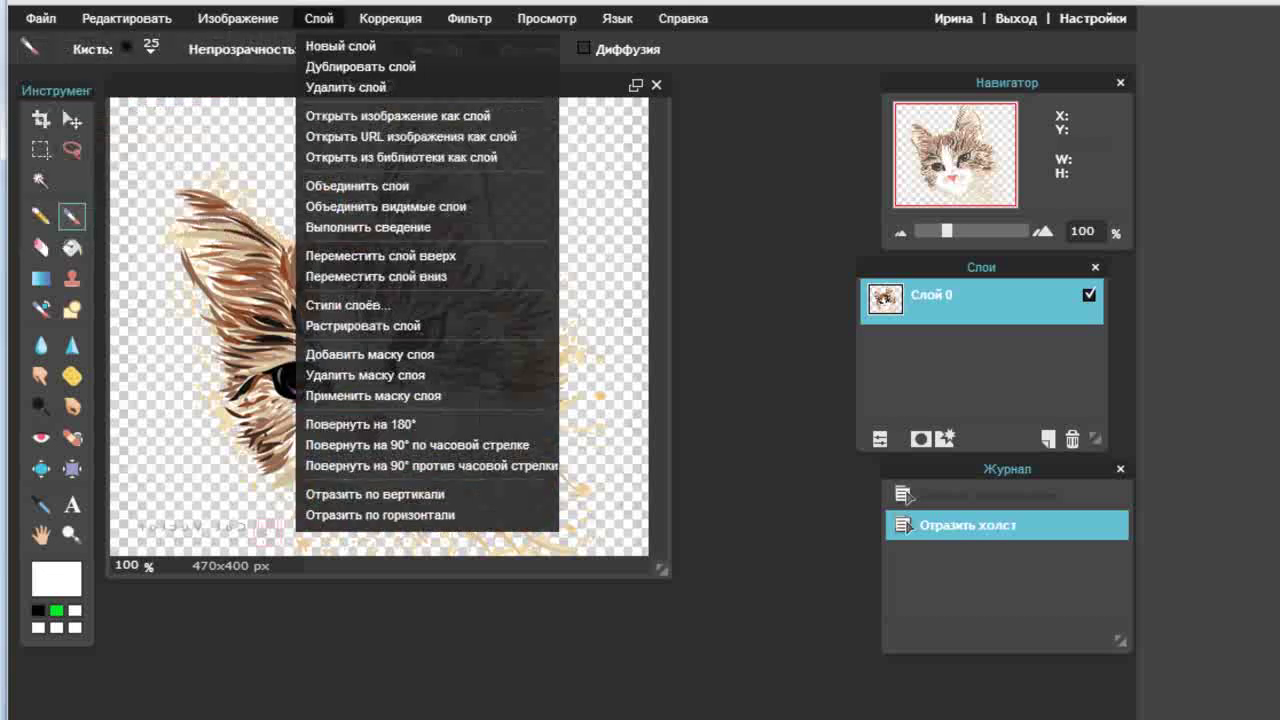
{"action": "left_click", "coordinate": [657, 85]}
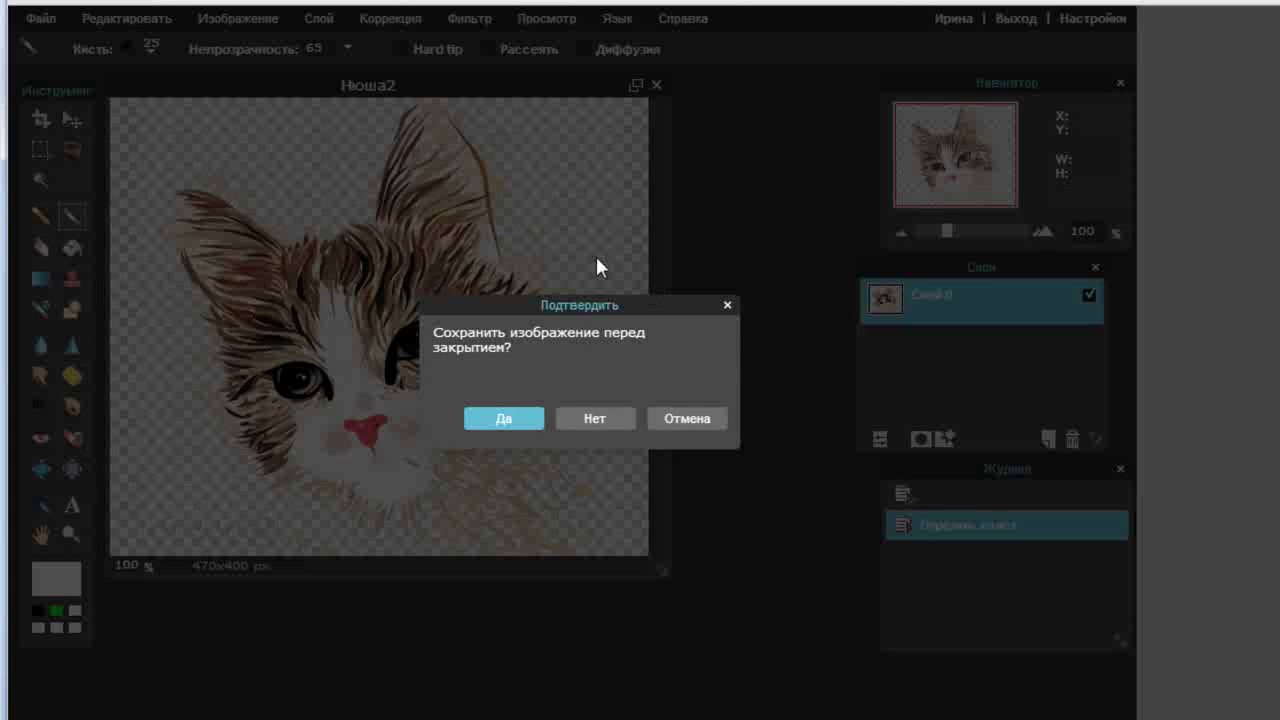
Save the image to the computer as 'Cat' in PNG format.
{"action": "left_click", "coordinate": [525, 422]}
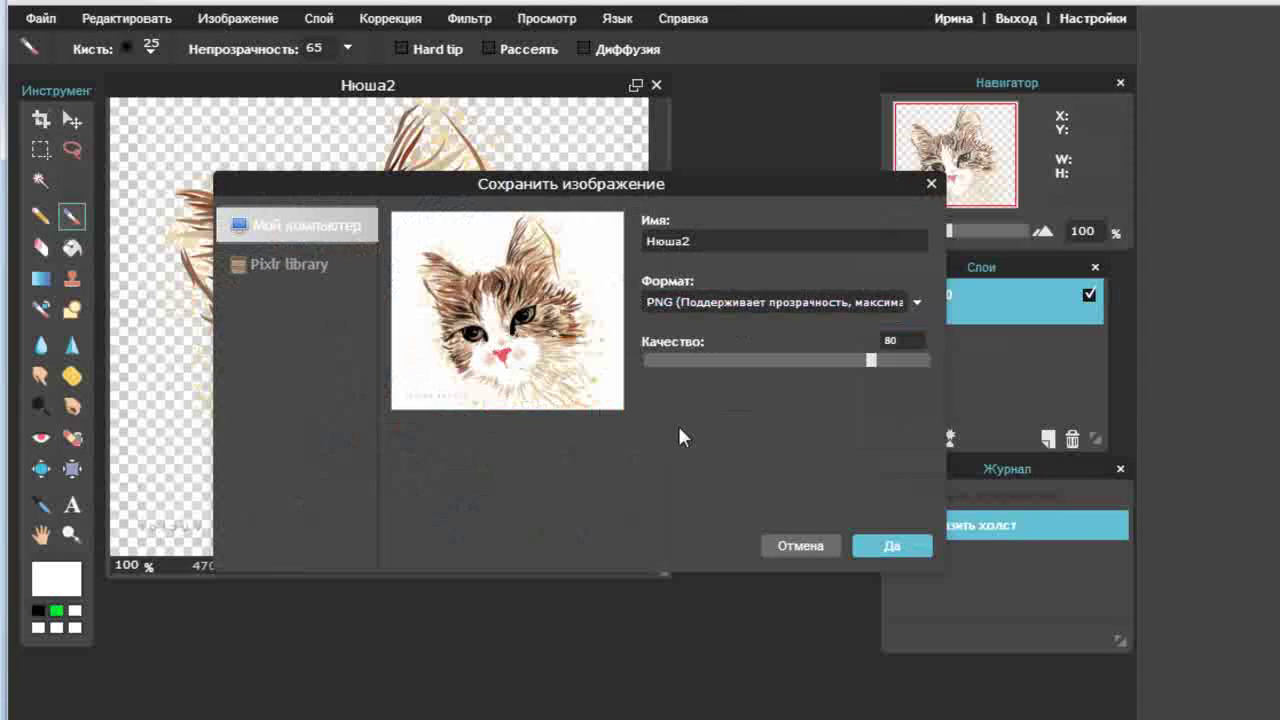
{"action": "type", "text": "Cat"}
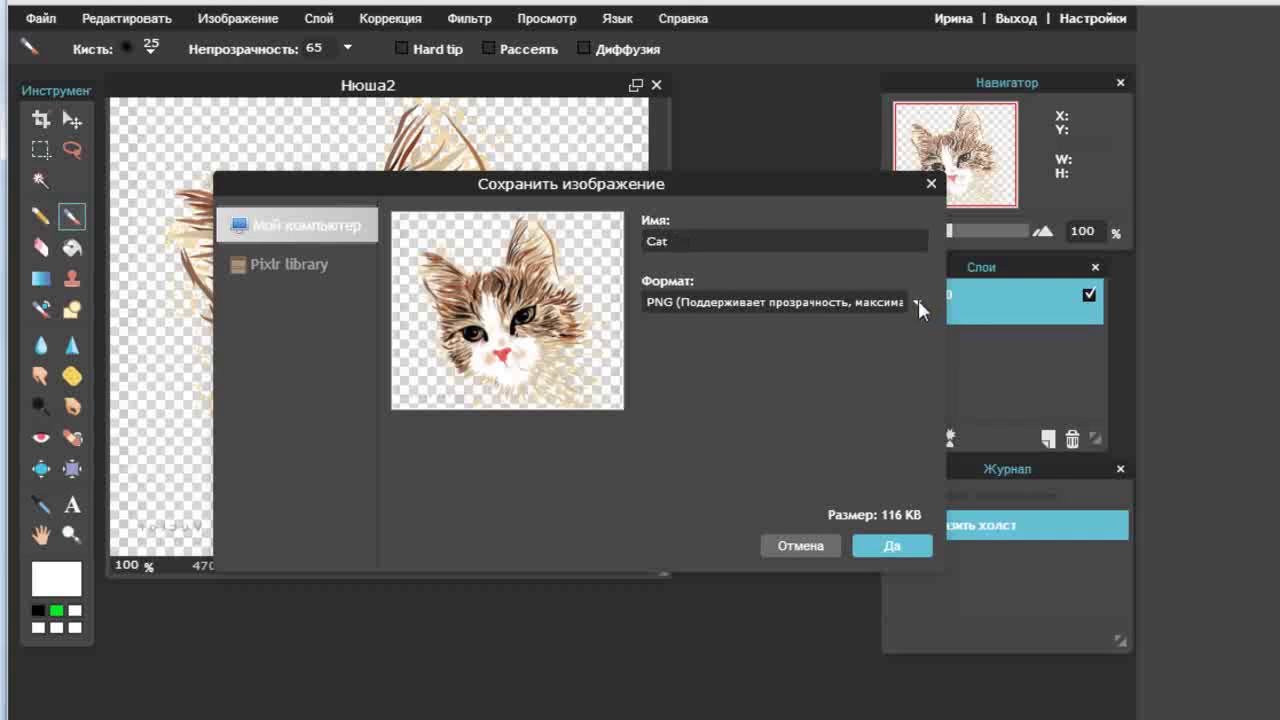
{"action": "left_click", "coordinate": [917, 302]}
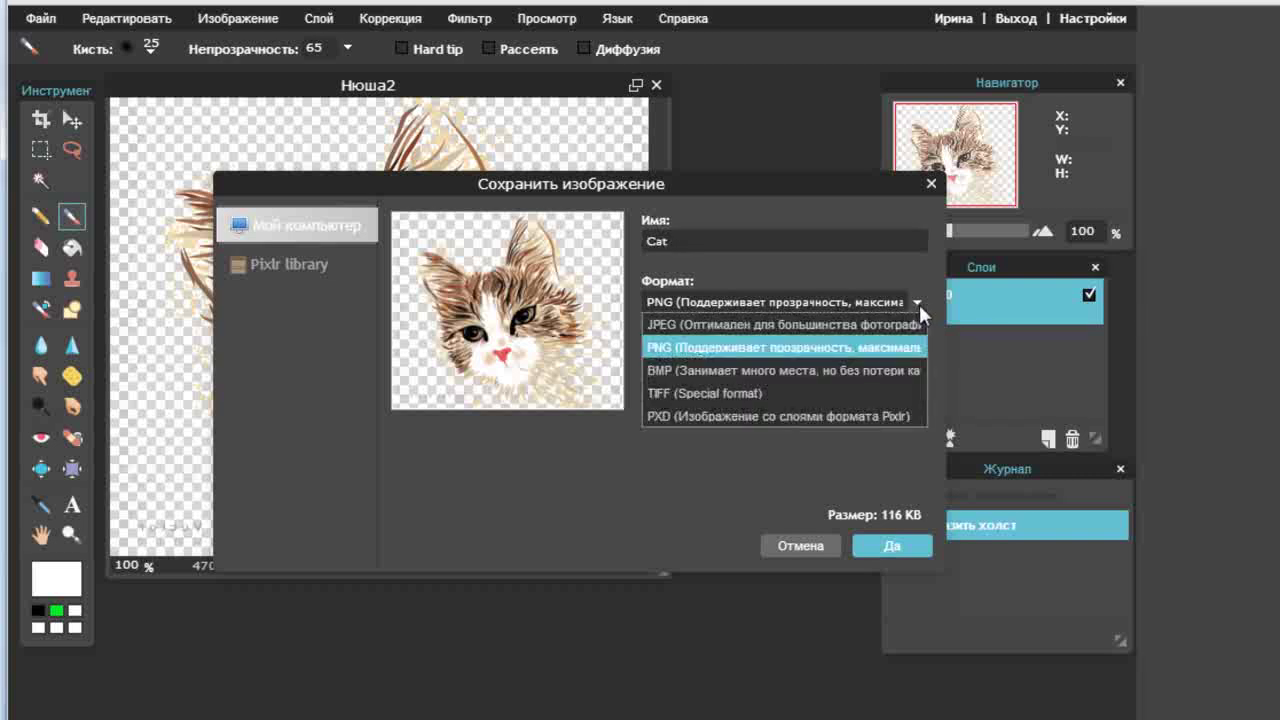
{"action": "left_click", "coordinate": [919, 304]}
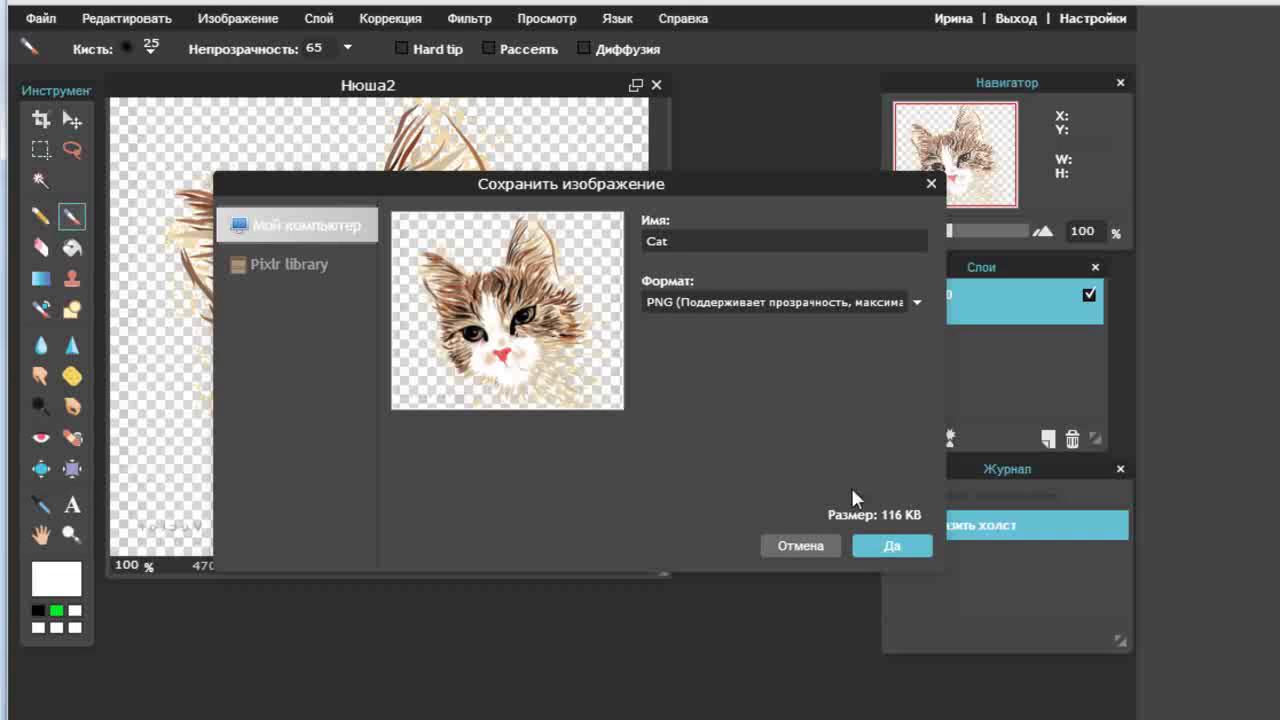
{"action": "left_click", "coordinate": [887, 549]}
{"action": "left_click", "coordinate": [603, 430]}
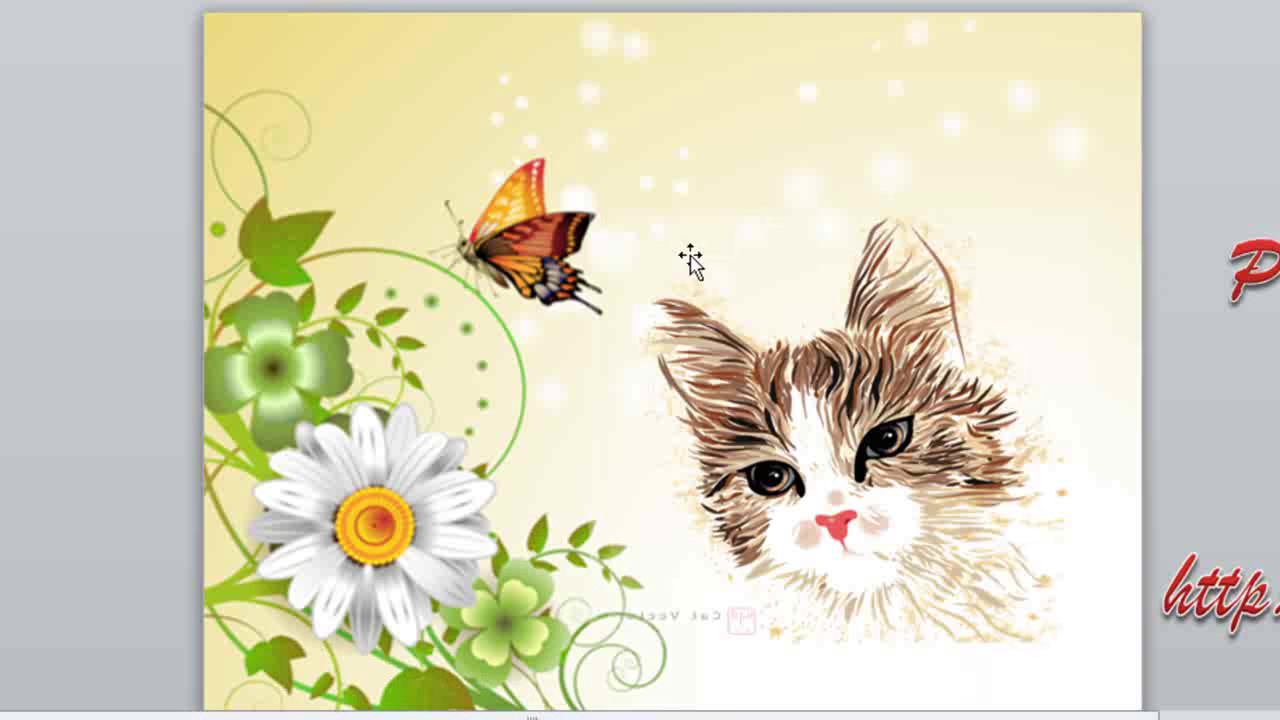
Move the red altacademic.ru link and the PIXLR Editor title onto the slide near the cat.
{"action": "left_click_drag", "start_coordinate": [1255, 577], "coordinate": [428, 607]}
{"action": "left_click_drag", "start_coordinate": [1235, 215], "coordinate": [806, 174]}
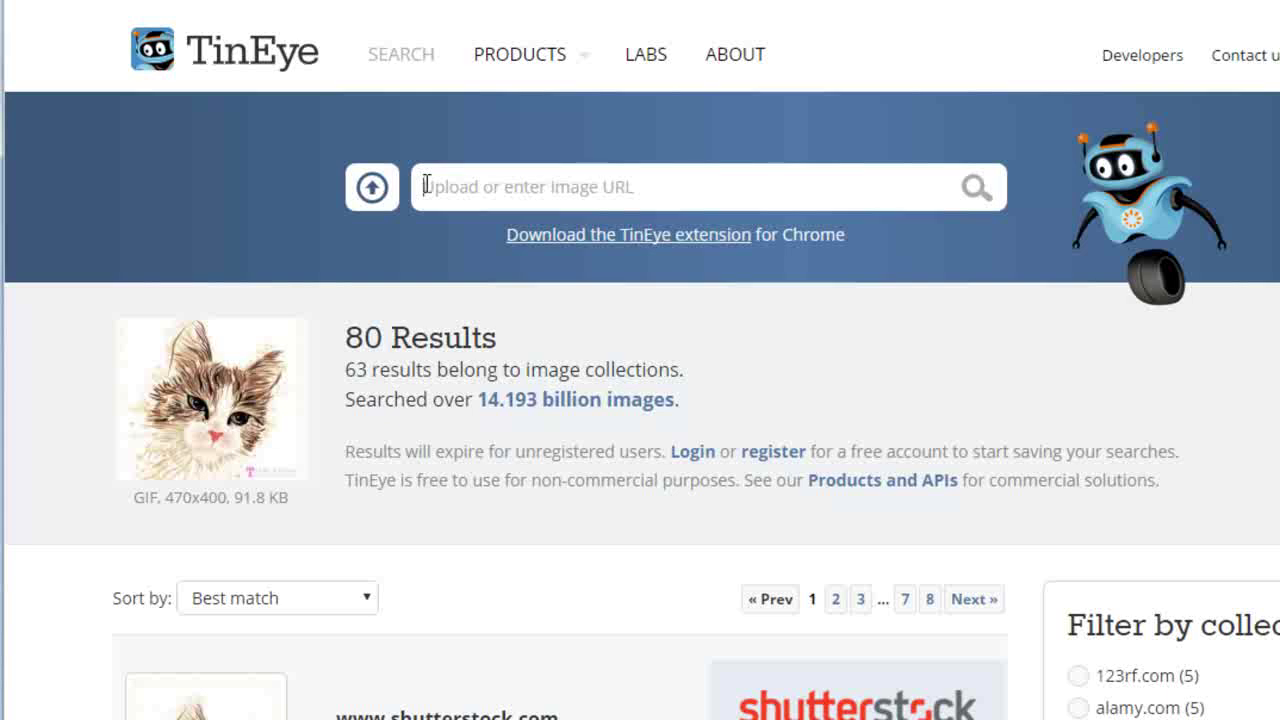
Upload an image file from the Рабочий стол (Desktop) folder to TinEye.
{"action": "left_click", "coordinate": [372, 187]}
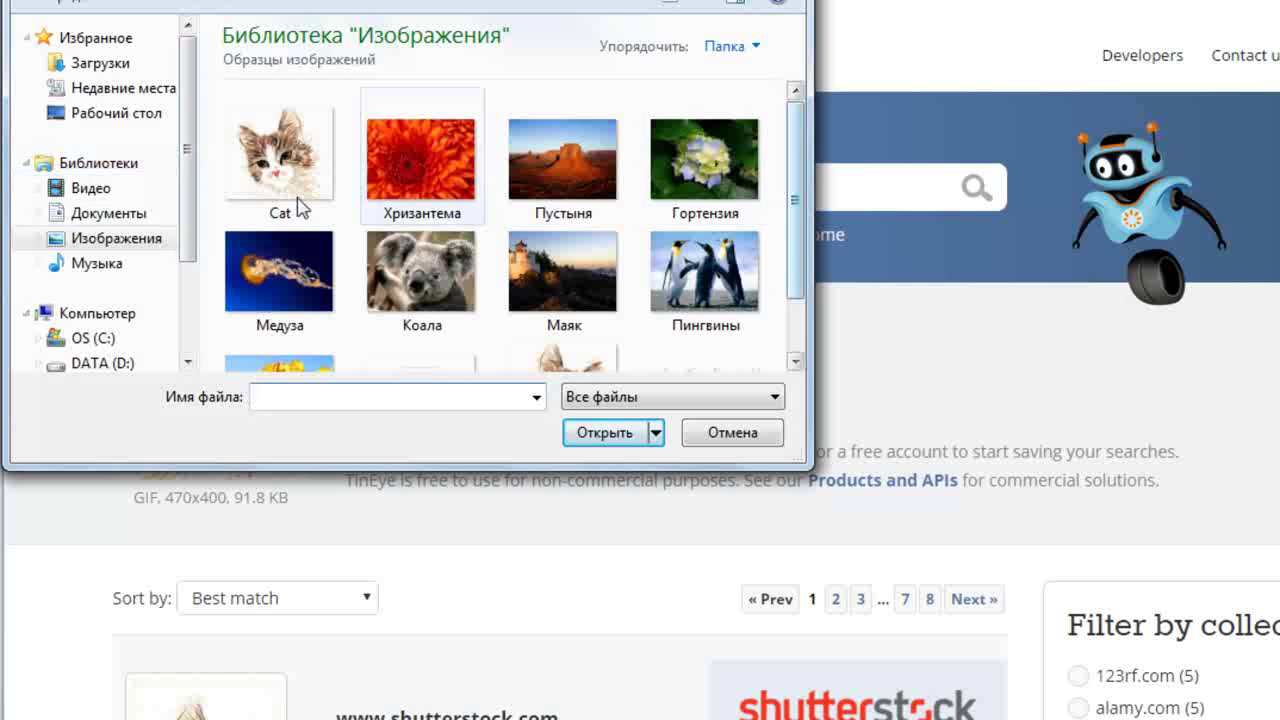
{"action": "left_click", "coordinate": [114, 114]}
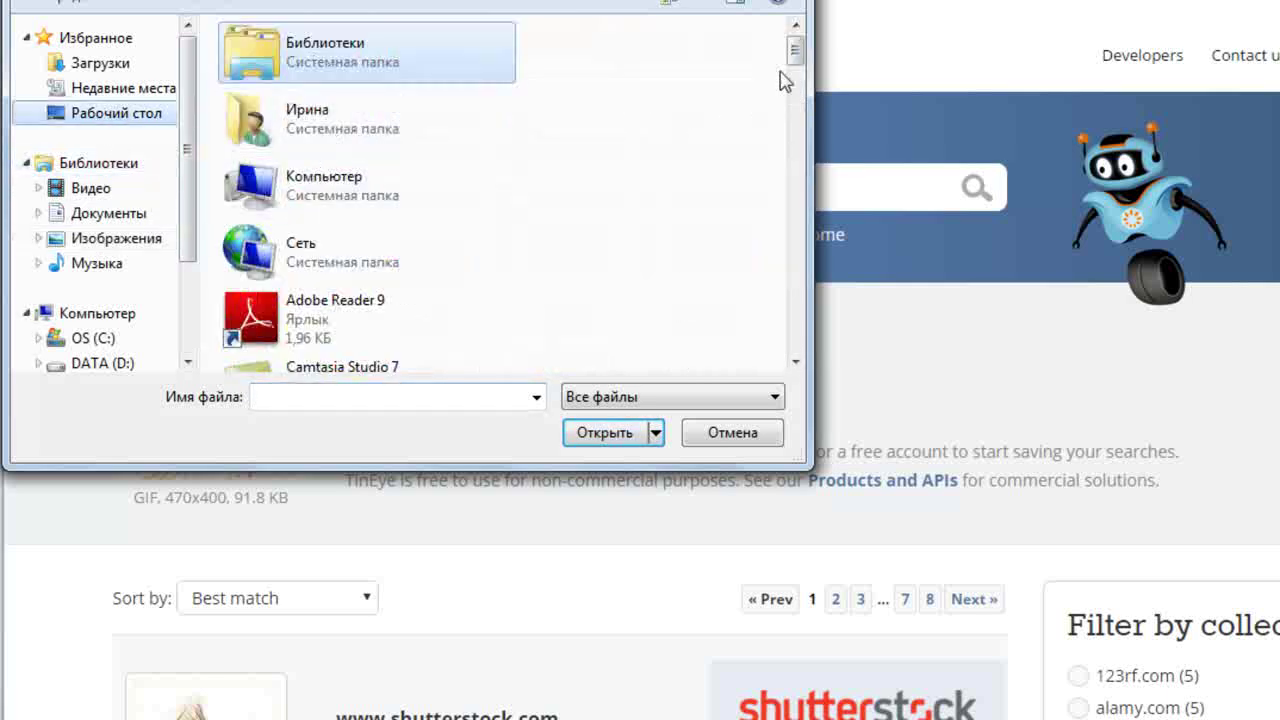
{"action": "left_click_drag", "start_coordinate": [796, 60], "coordinate": [797, 92]}
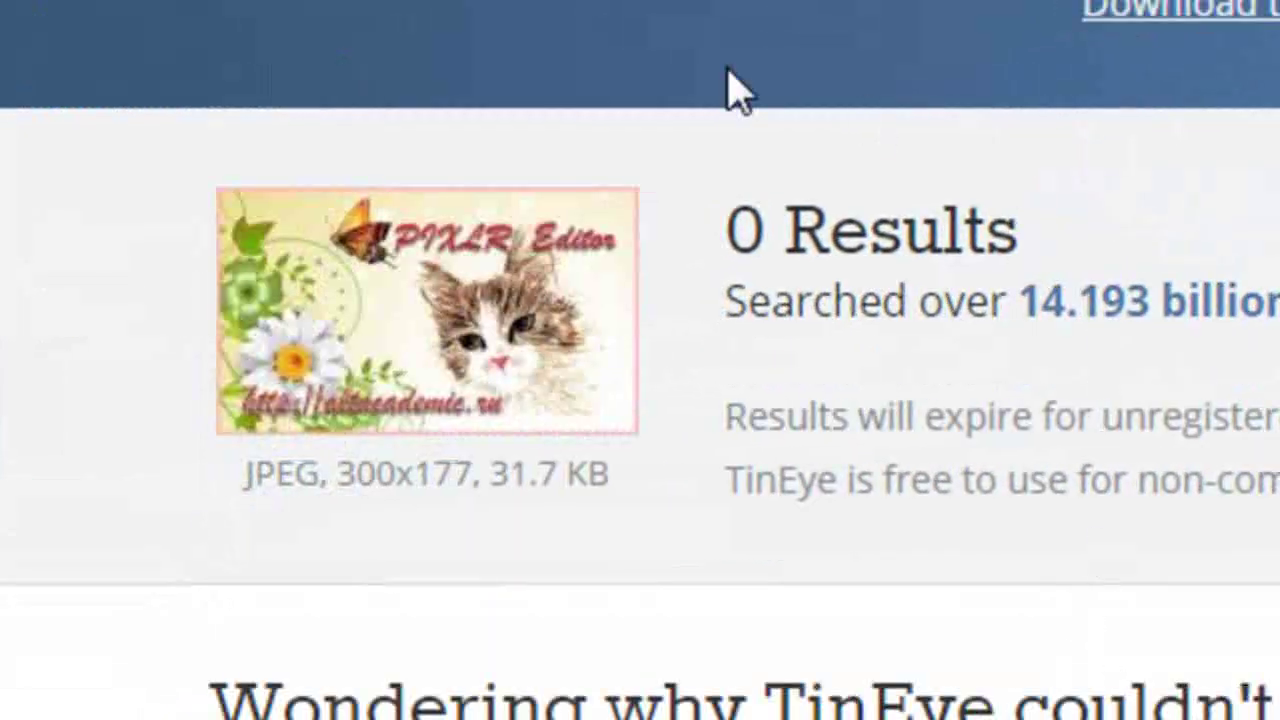
Select the '0 Results' heading so Chrome translates it into Russian.
{"action": "triple_click", "coordinate": [1128, 194]}
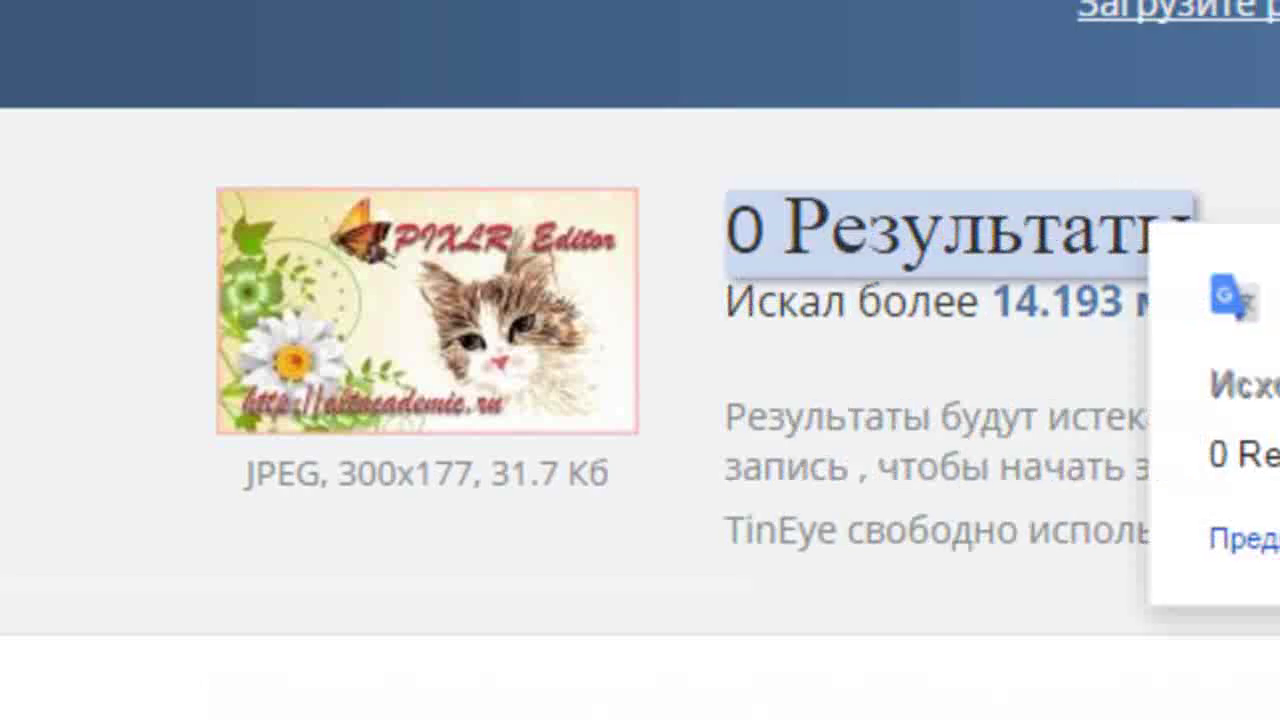